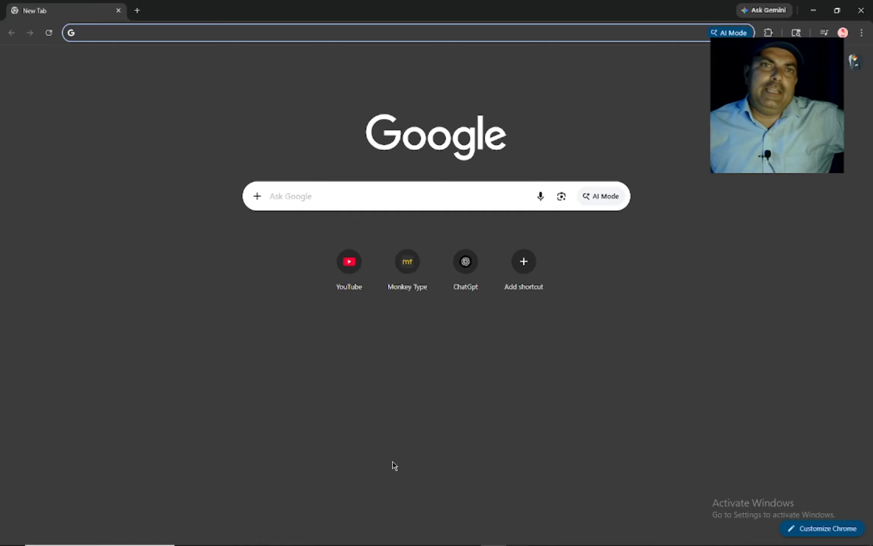
Search Google for udise plus and open the official UDISE+ website
{"action": "left_click", "coordinate": [227, 33]}
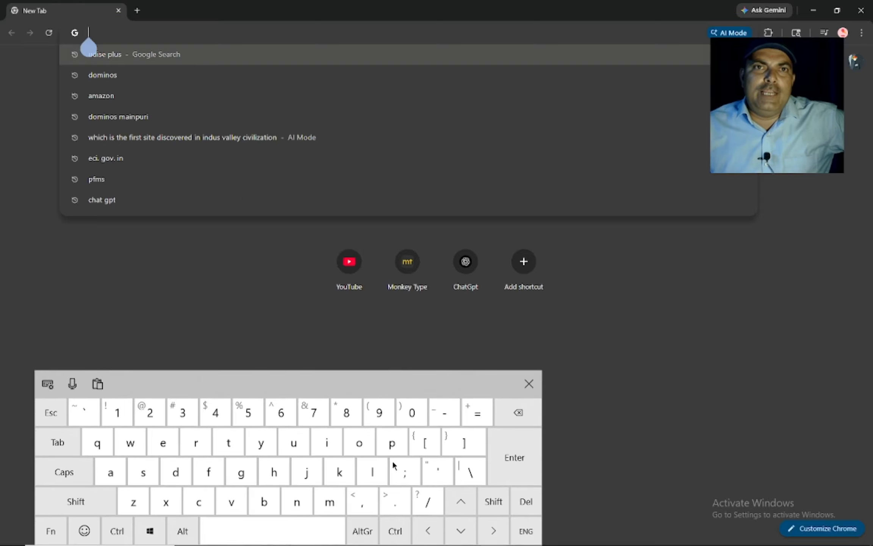
{"action": "left_click", "coordinate": [114, 55]}
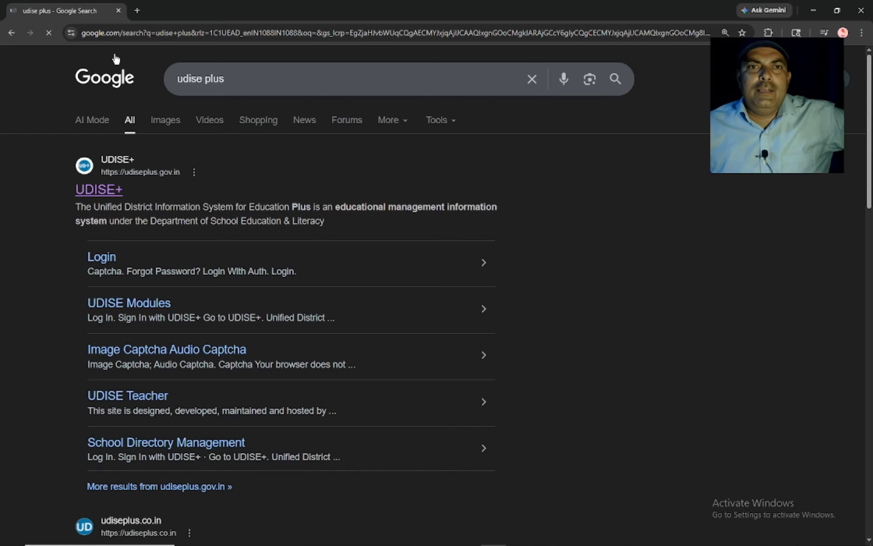
{"action": "left_click", "coordinate": [99, 189]}
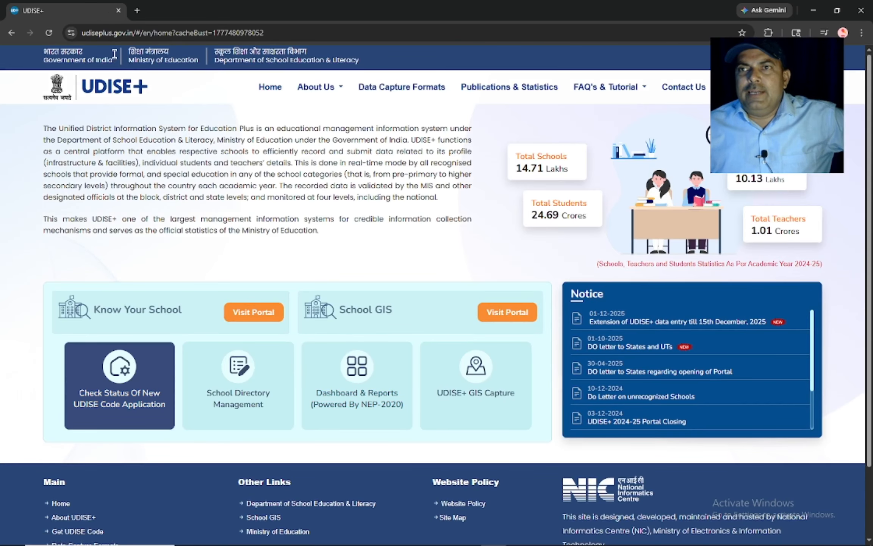
Open the UDISE+ login page for all modules and go to the UTTAR PRADESH logins
{"action": "left_click", "coordinate": [774, 86]}
{"action": "left_click", "coordinate": [410, 272]}
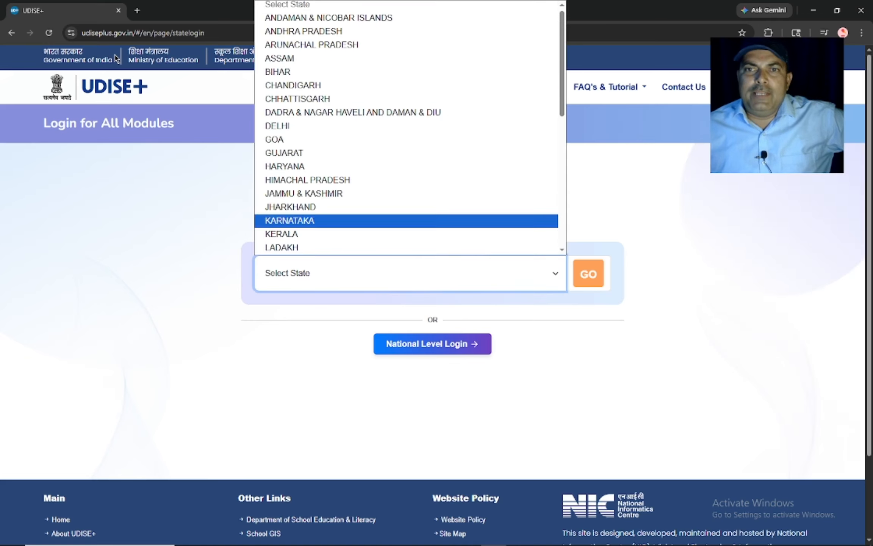
{"action": "scroll", "coordinate": [410, 182], "scroll_direction": "down", "scroll_amount": 5}
{"action": "key", "text": "Down"}
{"action": "key", "text": "Down"}
{"action": "key", "text": "Down"}
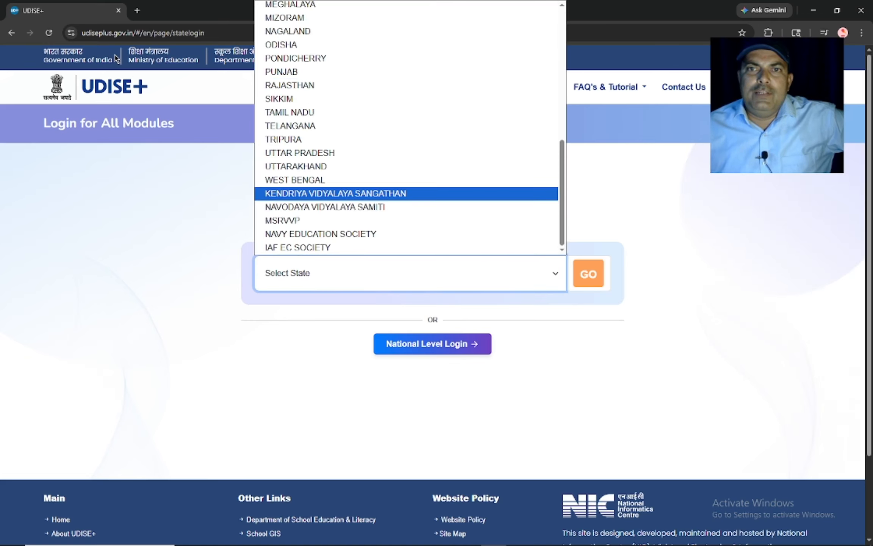
{"action": "key", "text": "Up"}
{"action": "key", "text": "Up"}
{"action": "key", "text": "Up"}
{"action": "key", "text": "Return"}
{"action": "key", "text": "Return"}
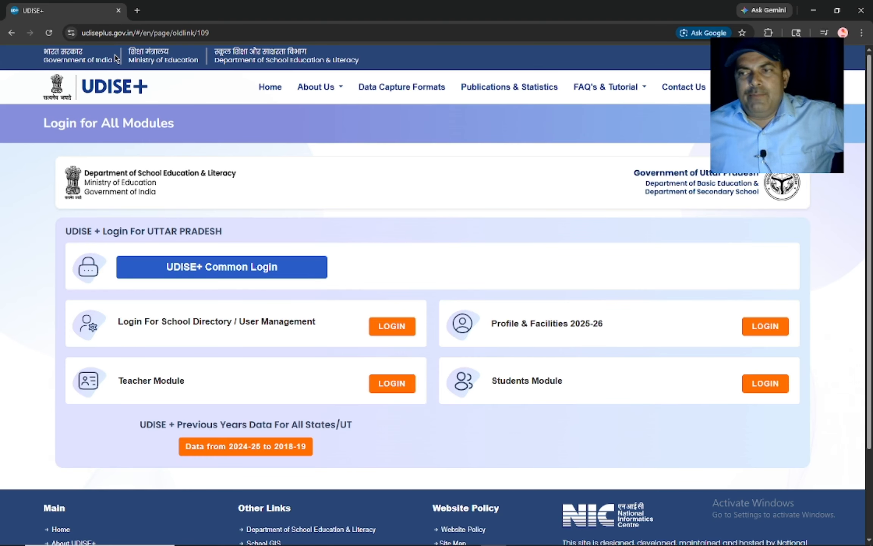
Sign in to the Students Module with the saved credentials and CAPTCHA, and dismiss the School Information notice
{"action": "left_click", "coordinate": [765, 384]}
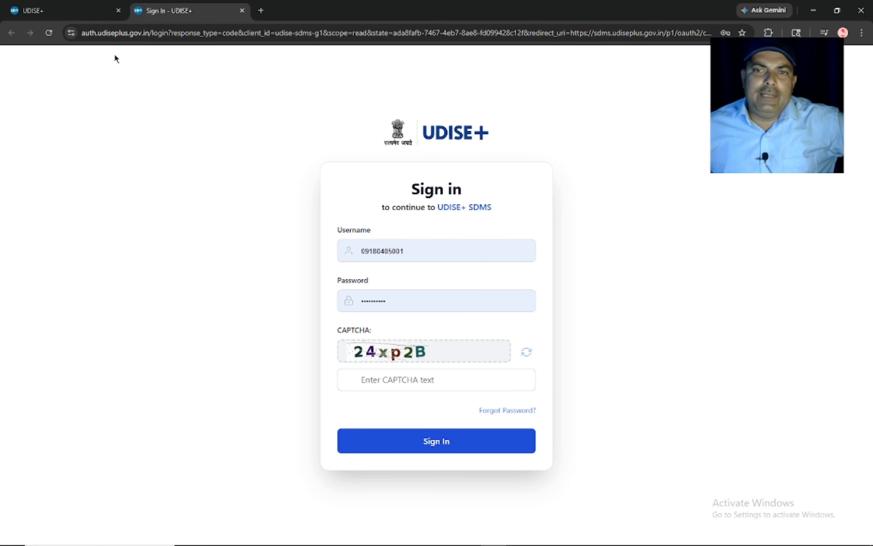
{"action": "key", "text": "Return"}
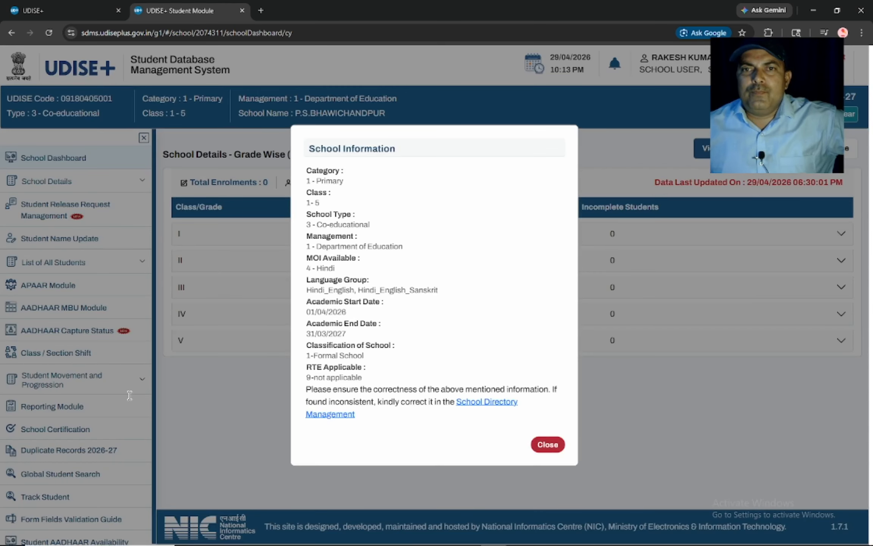
{"action": "left_click", "coordinate": [130, 395]}
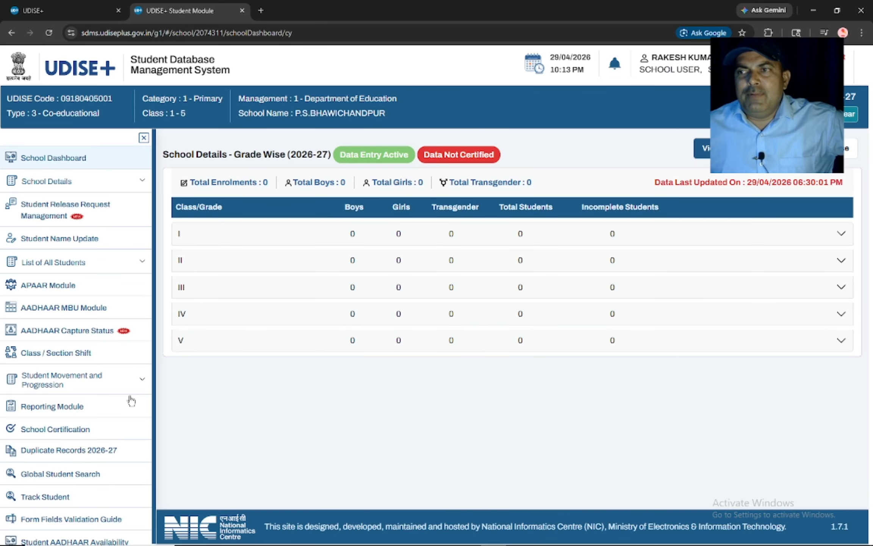
Expand Class I on the school dashboard and enter the Progression Module through Progression Activity
{"action": "left_click", "coordinate": [842, 234]}
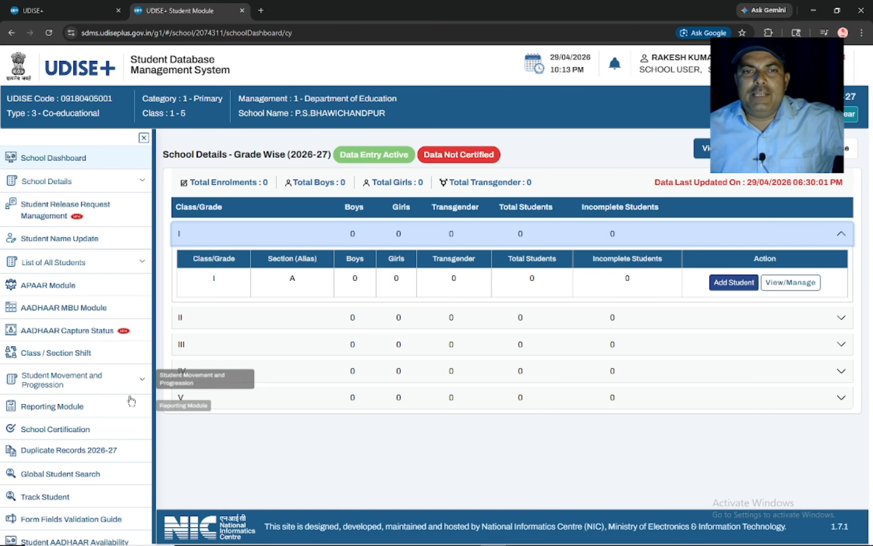
{"action": "left_click", "coordinate": [130, 398]}
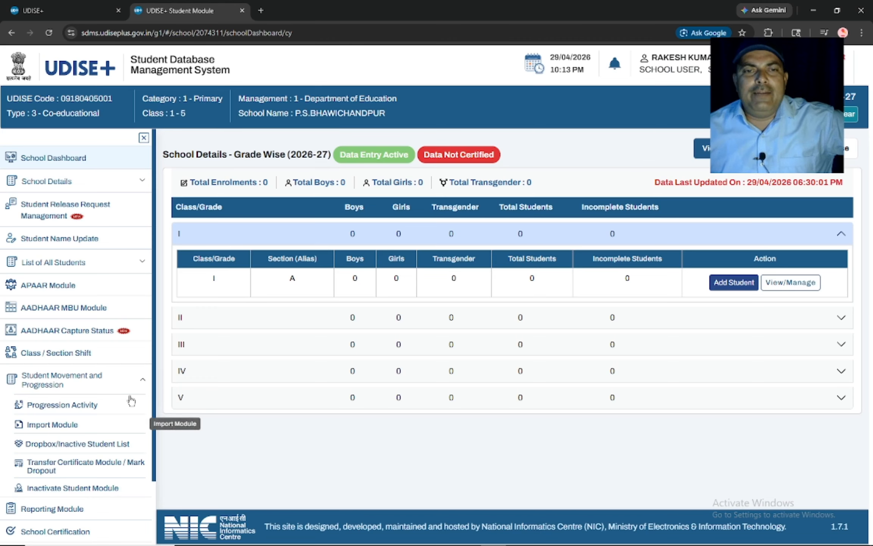
{"action": "left_click", "coordinate": [131, 401]}
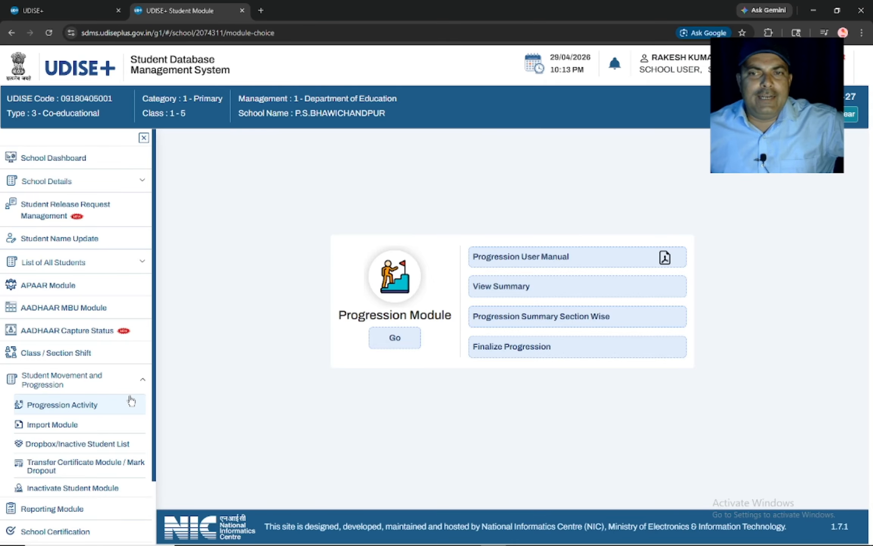
{"action": "left_click", "coordinate": [131, 401]}
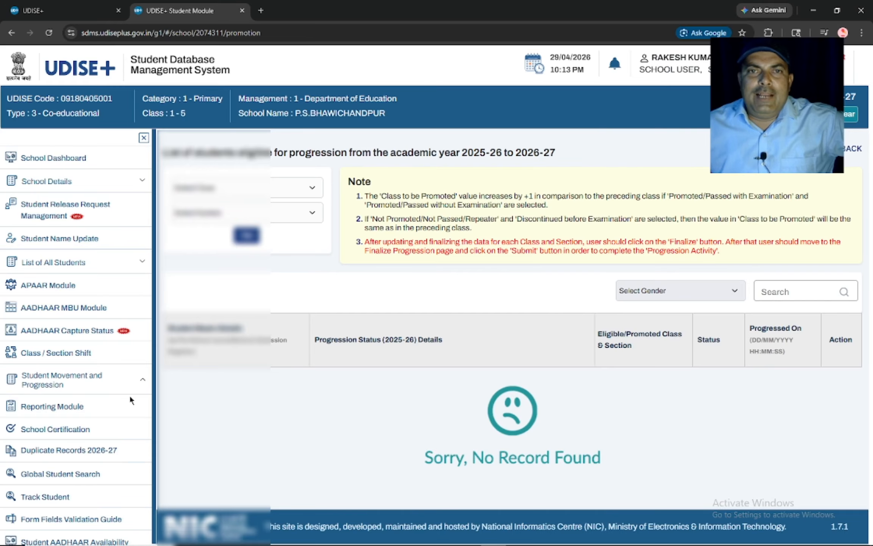
Load the progression student list for Class II, Section A
{"action": "left_click", "coordinate": [242, 188]}
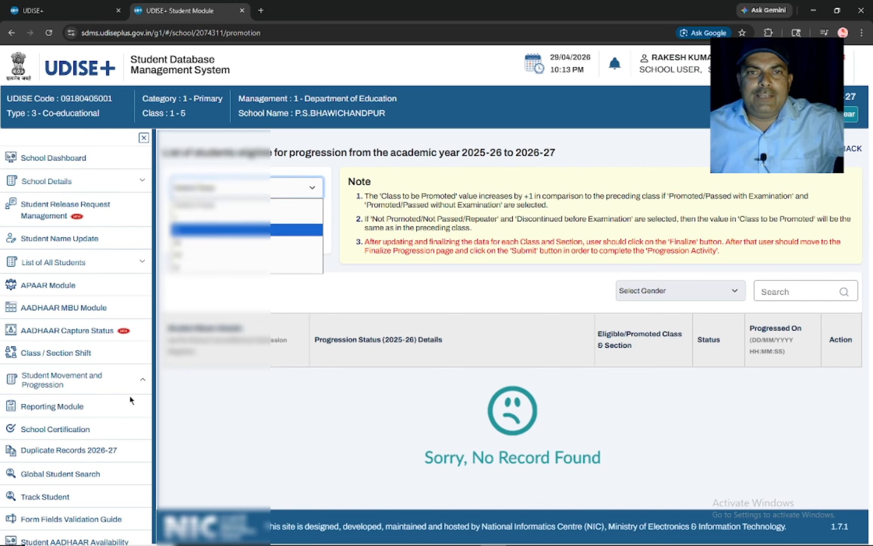
{"action": "left_click", "coordinate": [243, 230]}
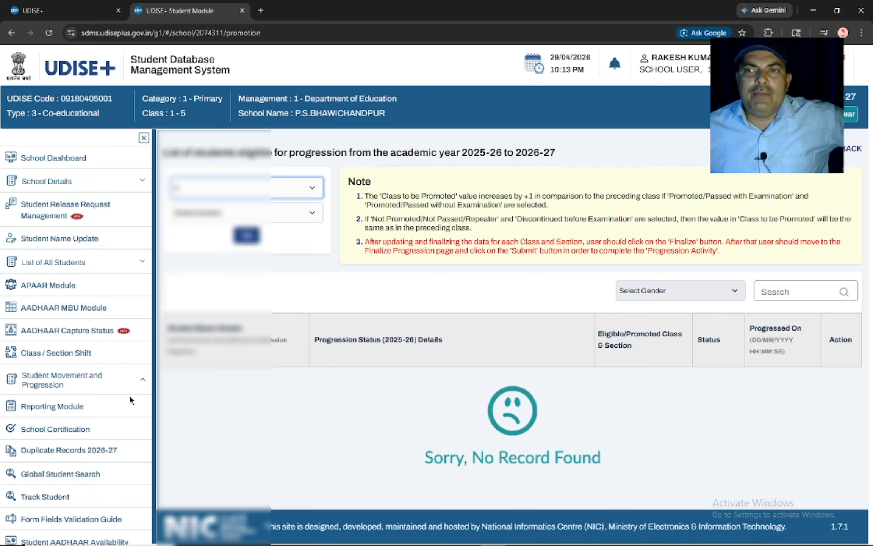
{"action": "key", "text": "Tab"}
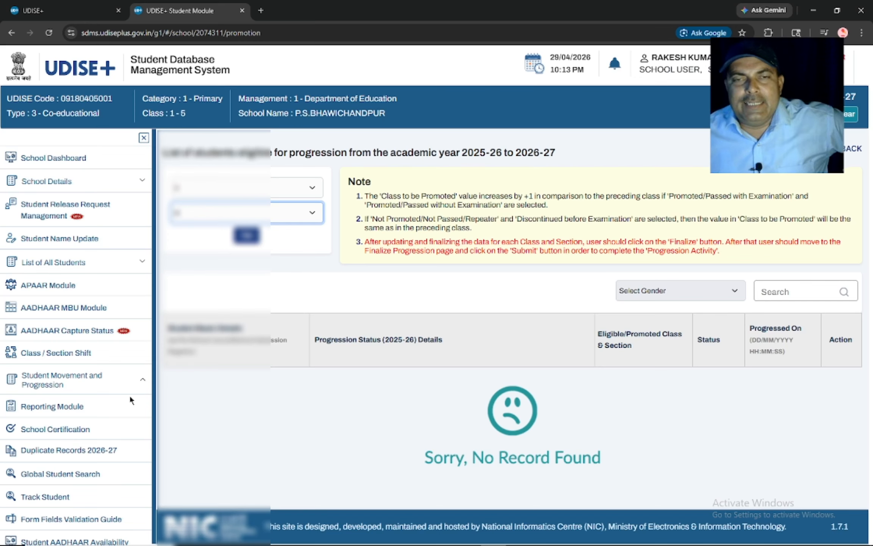
{"action": "key", "text": "Return"}
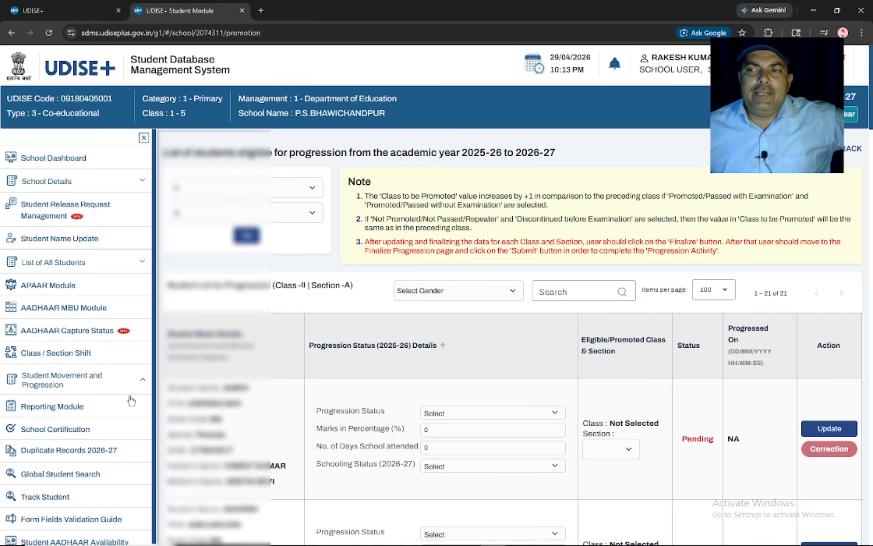
Review the available progression status options for the first student in the Class II list
{"action": "scroll", "coordinate": [130, 400], "scroll_direction": "down", "scroll_amount": 3}
{"action": "scroll", "coordinate": [130, 399], "scroll_direction": "down", "scroll_amount": 1}
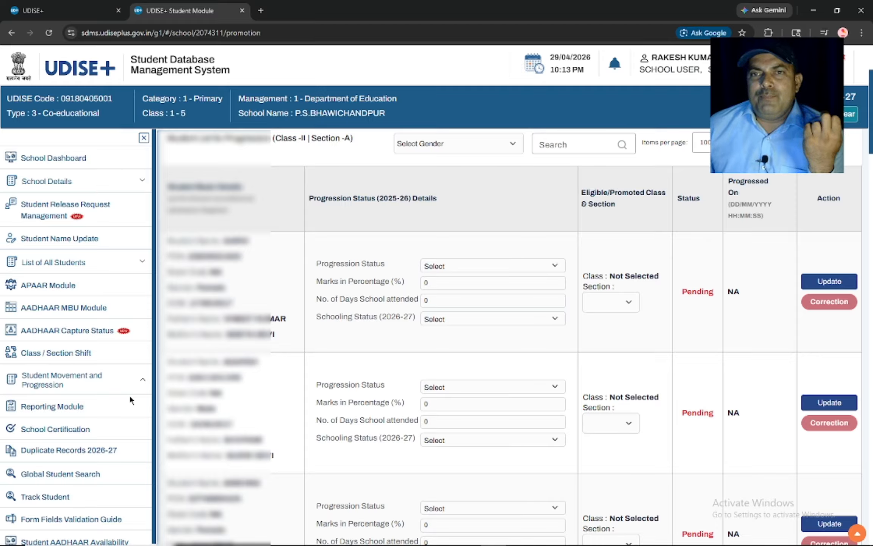
{"action": "key", "text": "space"}
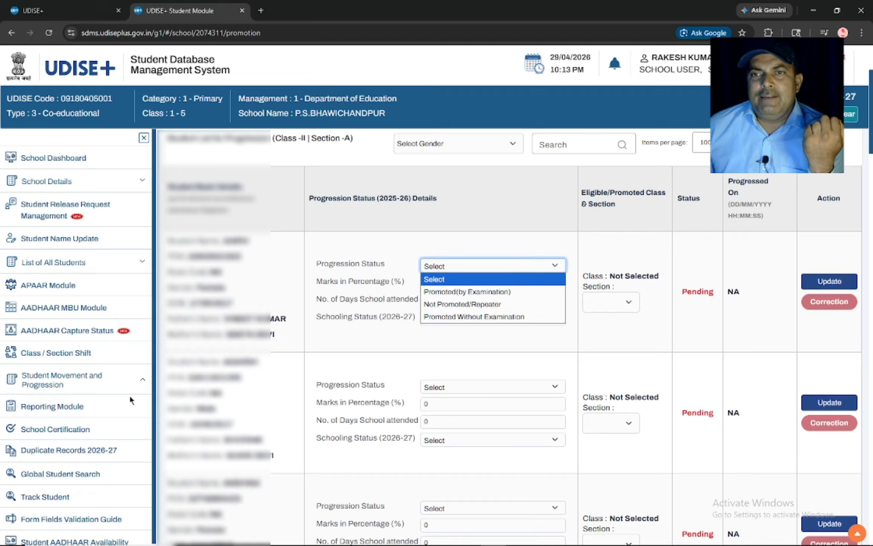
{"action": "key", "text": "Down"}
{"action": "key", "text": "Down"}
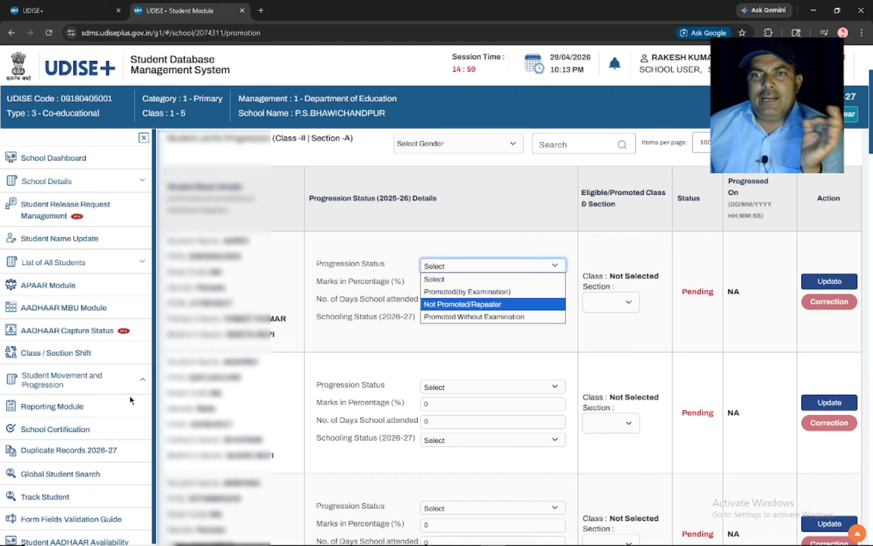
{"action": "key", "text": "Down"}
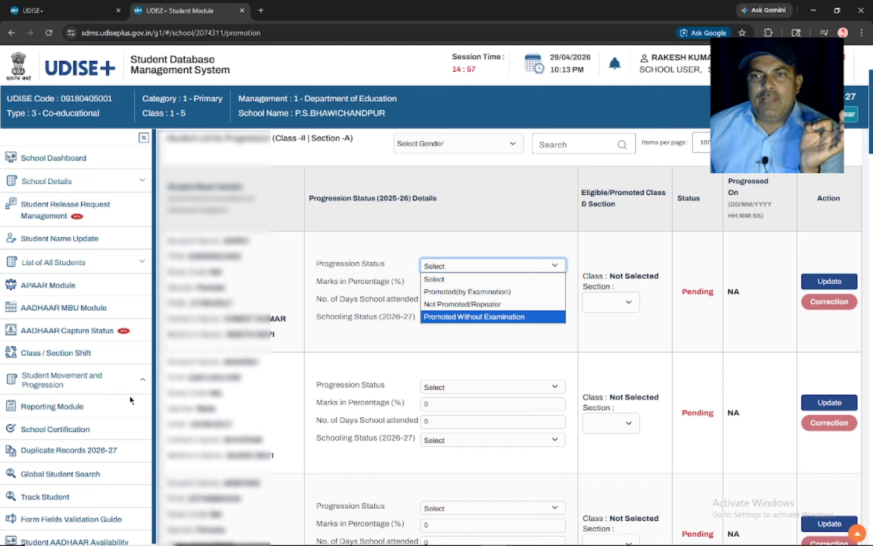
{"action": "key", "text": "Up"}
{"action": "key", "text": "Up"}
{"action": "key", "text": "Up"}
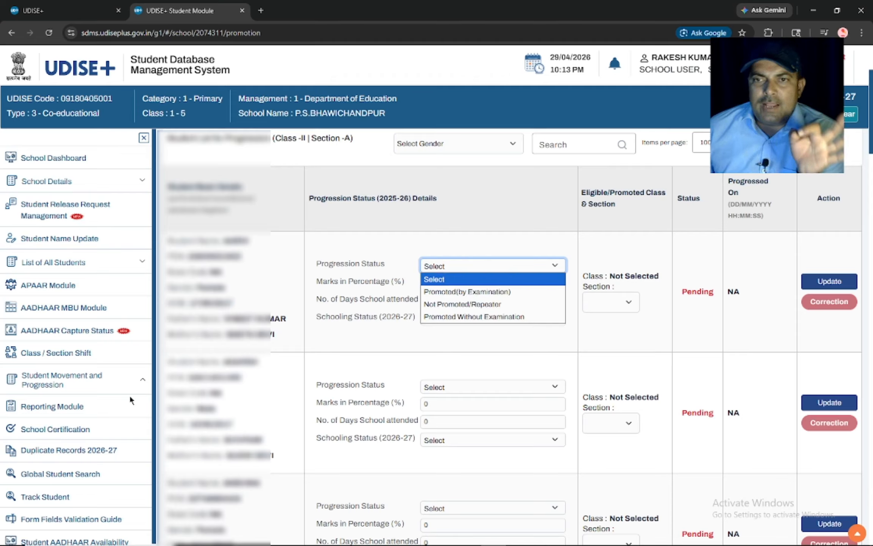
{"action": "key", "text": "Down"}
{"action": "key", "text": "Up"}
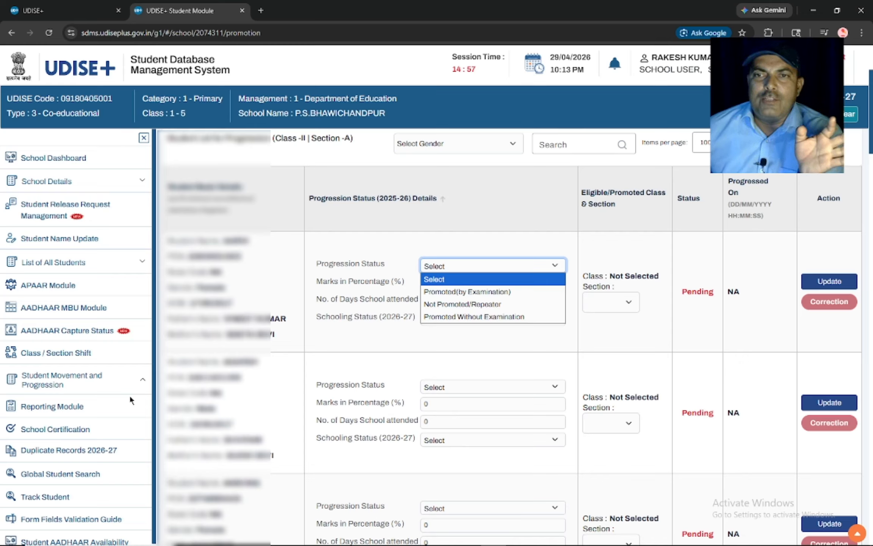
{"action": "key", "text": "Down"}
{"action": "key", "text": "Down"}
{"action": "key", "text": "Up"}
{"action": "key", "text": "Up"}
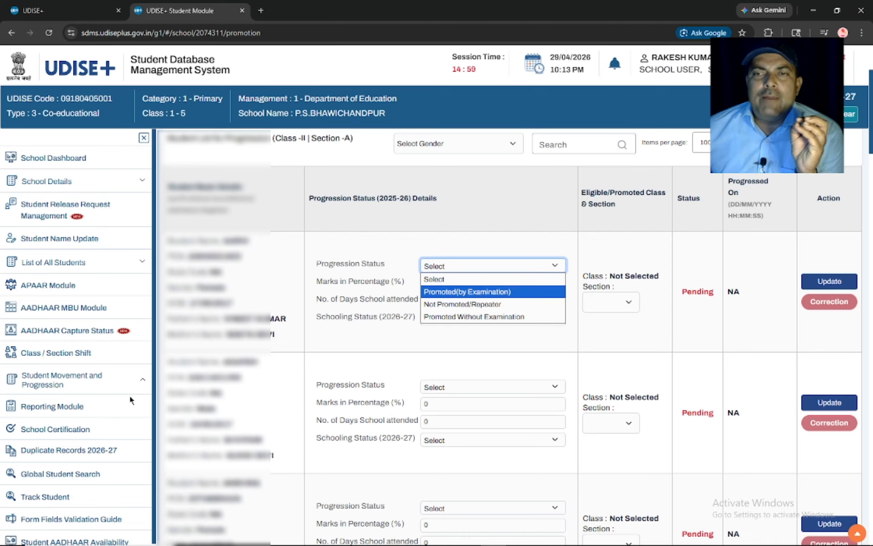
{"action": "key", "text": "Down"}
{"action": "key", "text": "Down"}
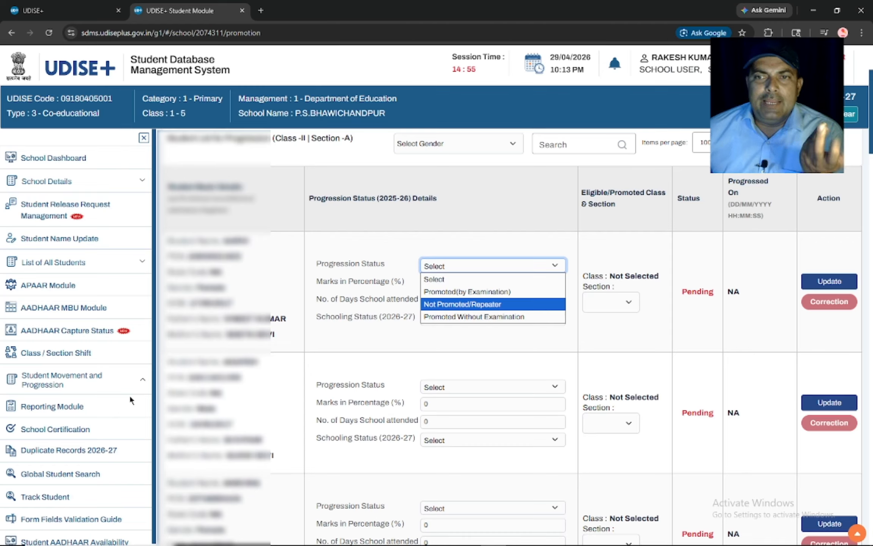
{"action": "key", "text": "Down"}
{"action": "key", "text": "Up"}
{"action": "key", "text": "Up"}
{"action": "key", "text": "Up"}
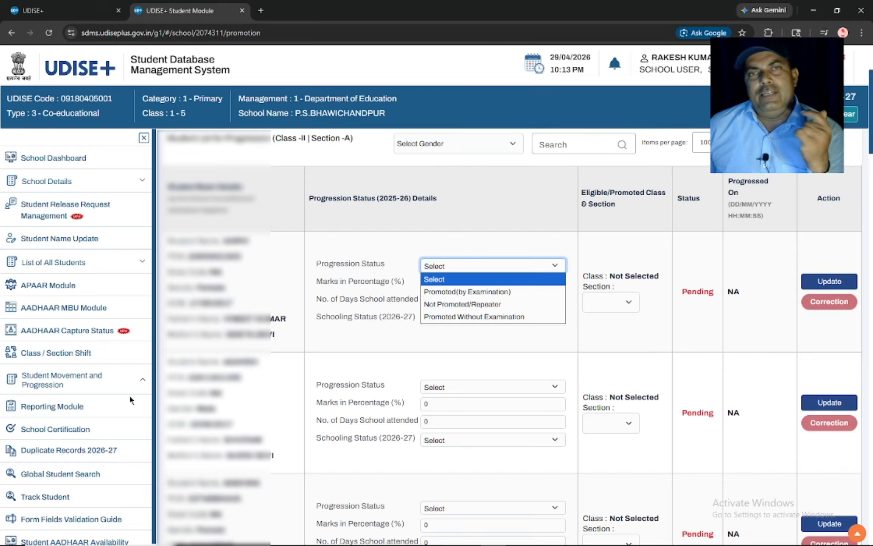
Set the first student's progression status to Promoted(by Examination) and the marks percentage to 64
{"action": "key", "text": "Down"}
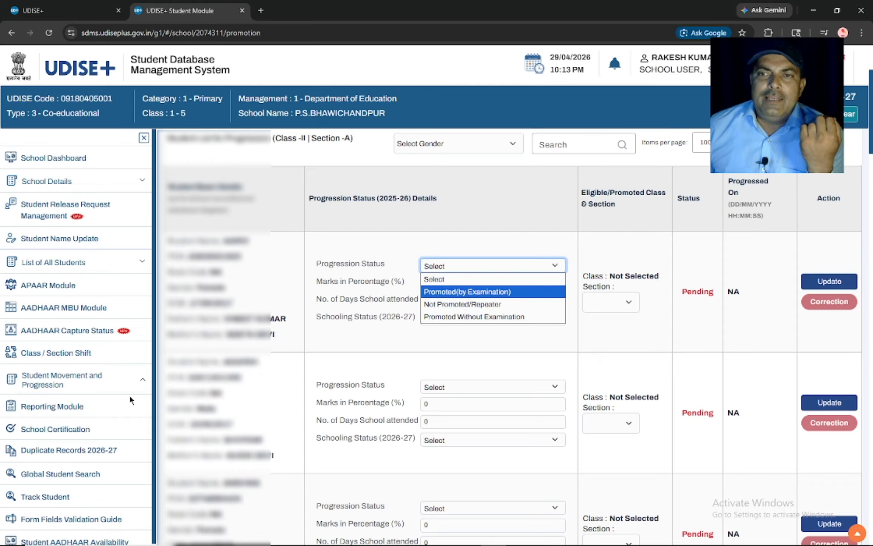
{"action": "key", "text": "Return"}
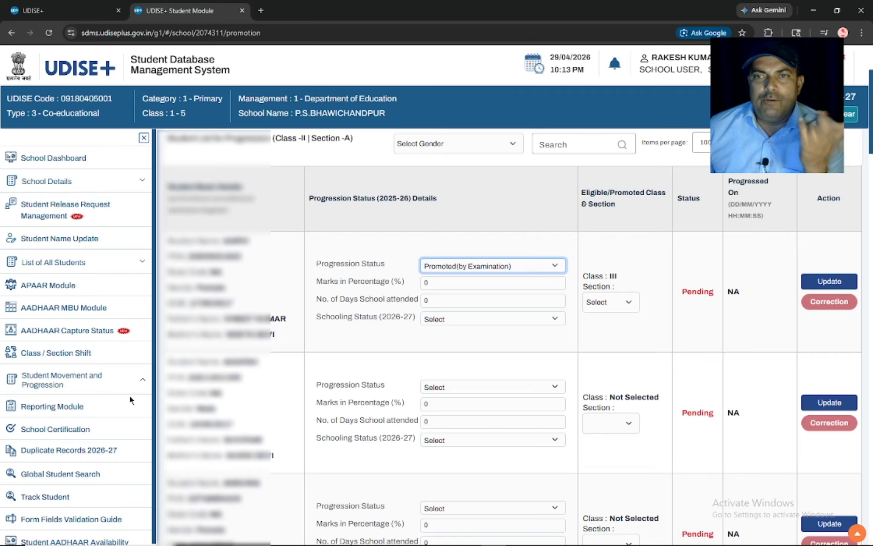
{"action": "left_click", "coordinate": [429, 283]}
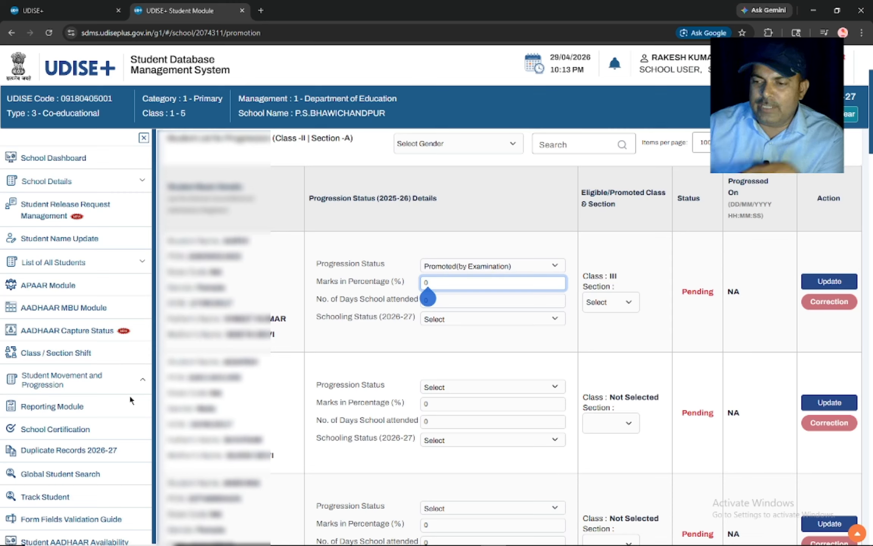
{"action": "type", "text": "64"}
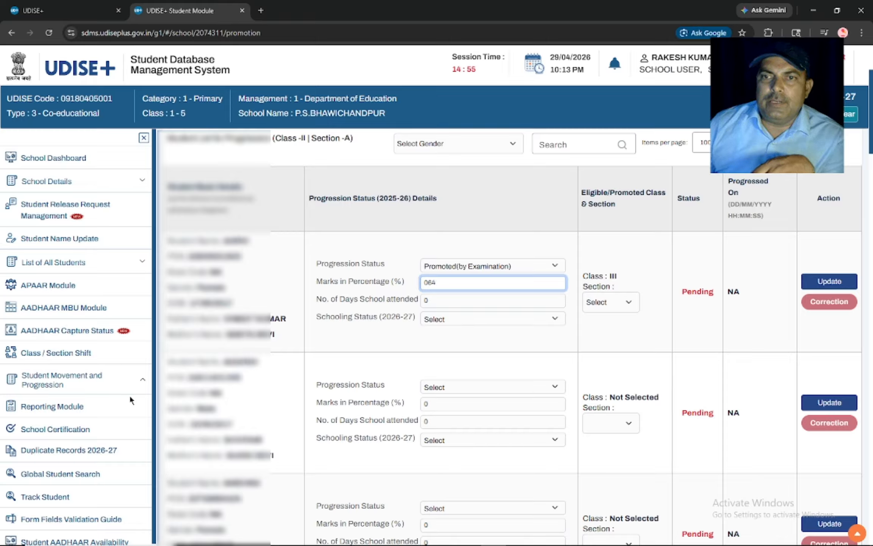
{"action": "key", "text": "BackSpace"}
{"action": "key", "text": "BackSpace"}
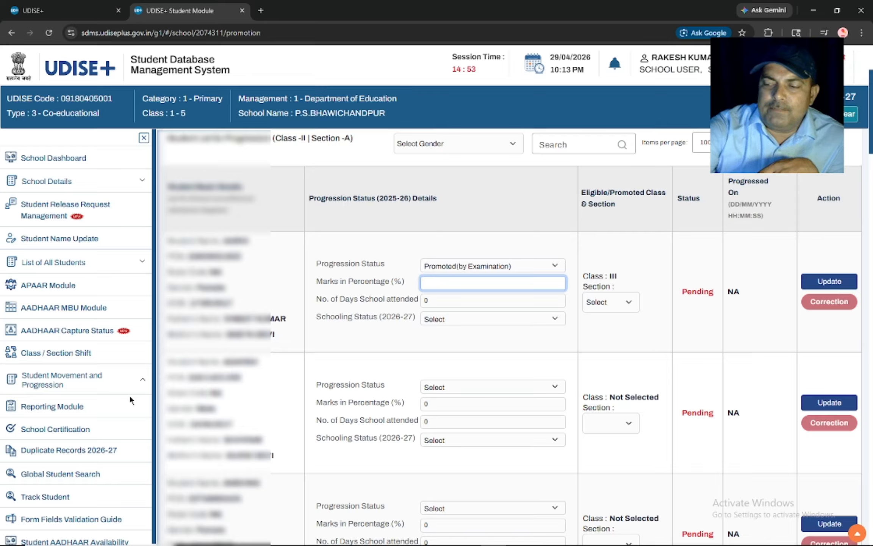
{"action": "type", "text": "6"}
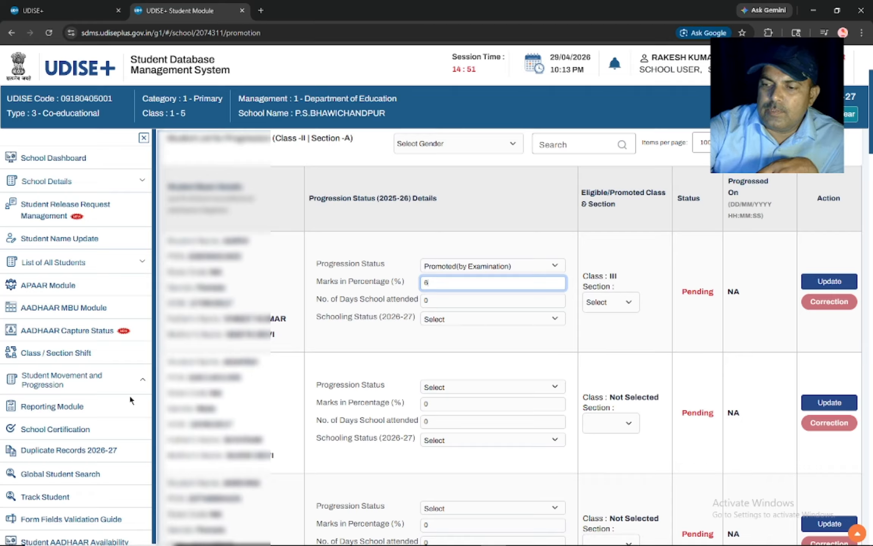
{"action": "type", "text": "4"}
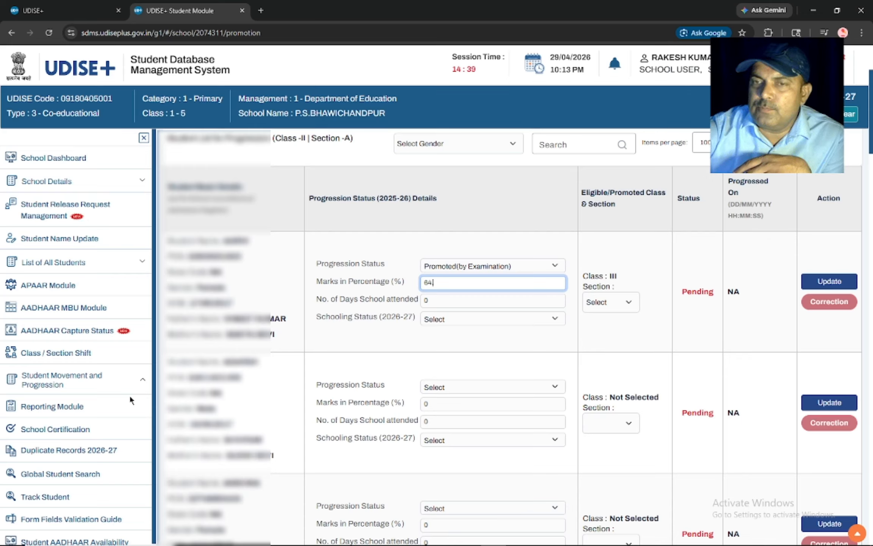
{"action": "type", "text": "."}
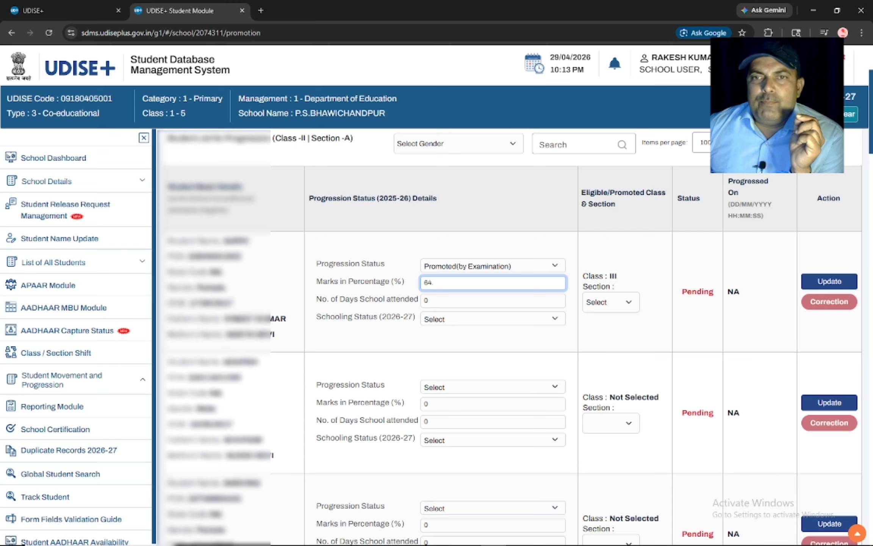
Set the first student's number of days school attended to 200
{"action": "left_click", "coordinate": [430, 301]}
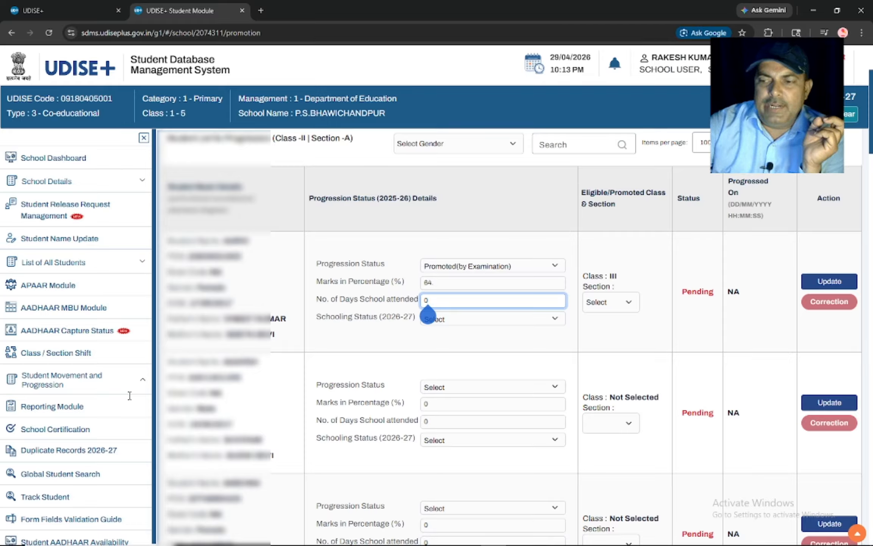
{"action": "type", "text": "20"}
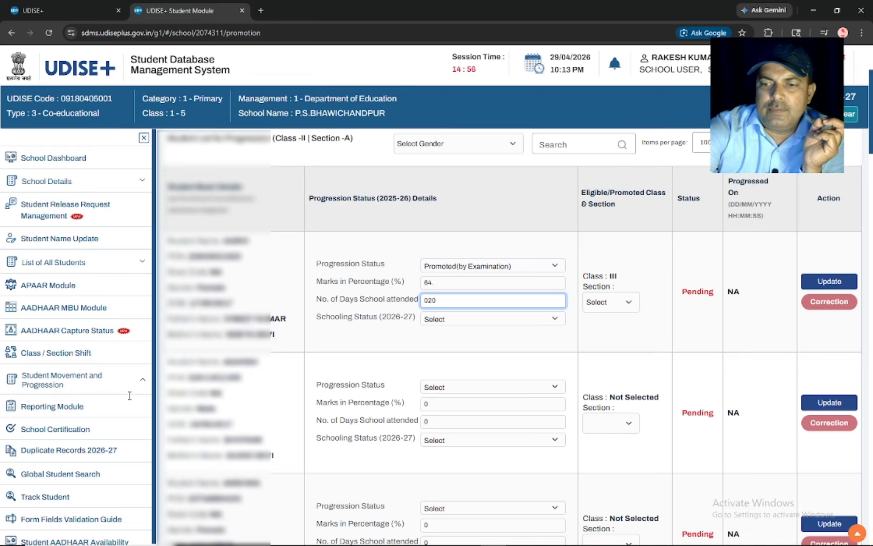
{"action": "key", "text": "BackSpace"}
{"action": "key", "text": "BackSpace"}
{"action": "key", "text": "BackSpace"}
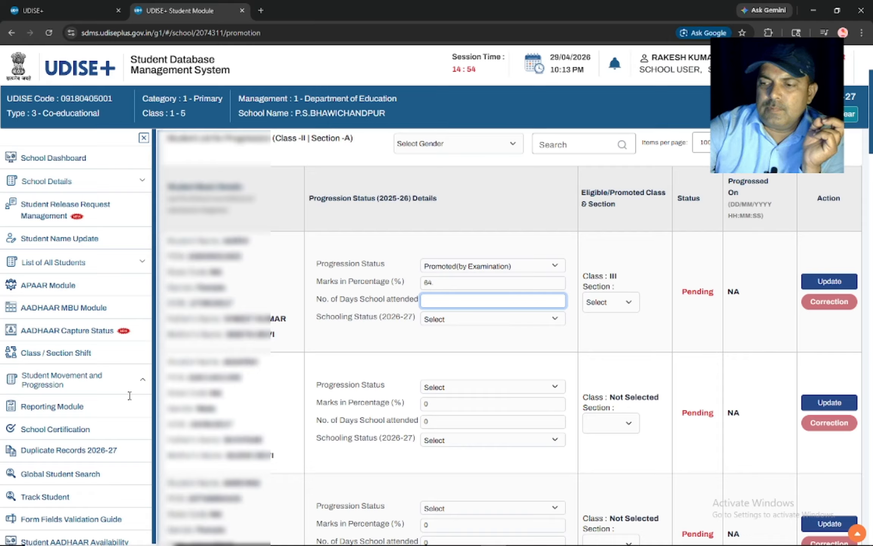
{"action": "type", "text": "200"}
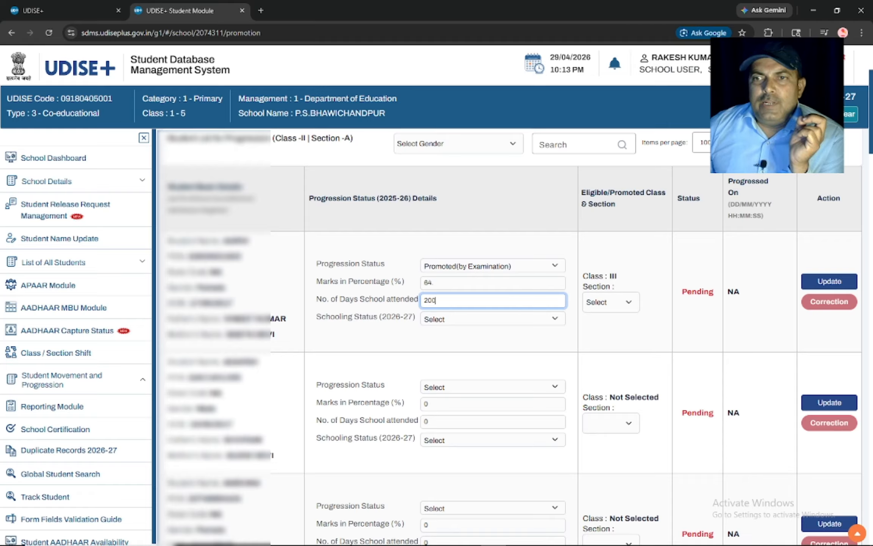
Set the first student's 2026-27 schooling status to Studying in Same School
{"action": "key", "text": "Tab"}
{"action": "key", "text": "space"}
{"action": "key", "text": "Down"}
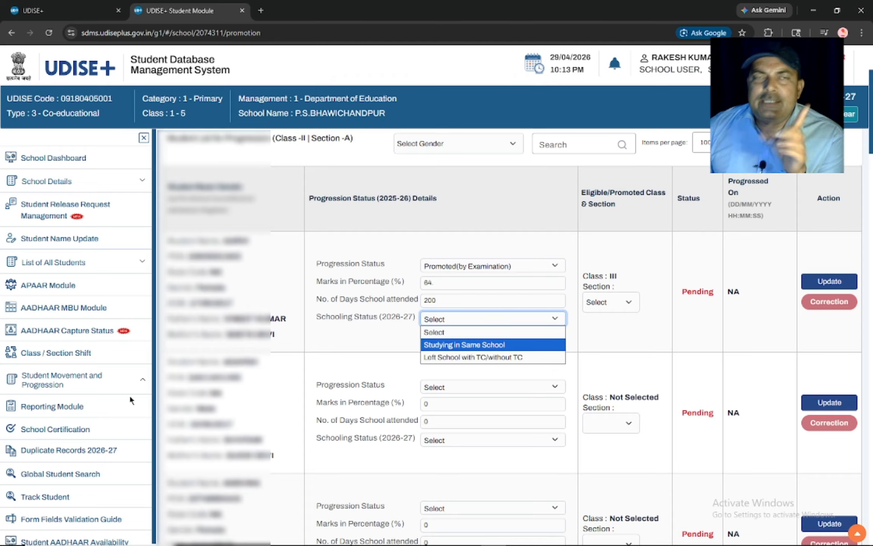
{"action": "key", "text": "Down"}
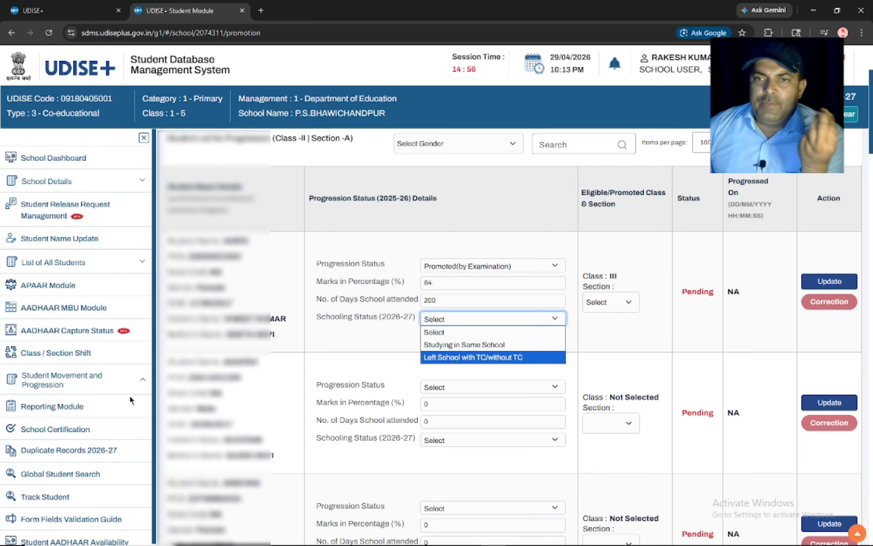
{"action": "key", "text": "Up"}
{"action": "key", "text": "Up"}
{"action": "key", "text": "Down"}
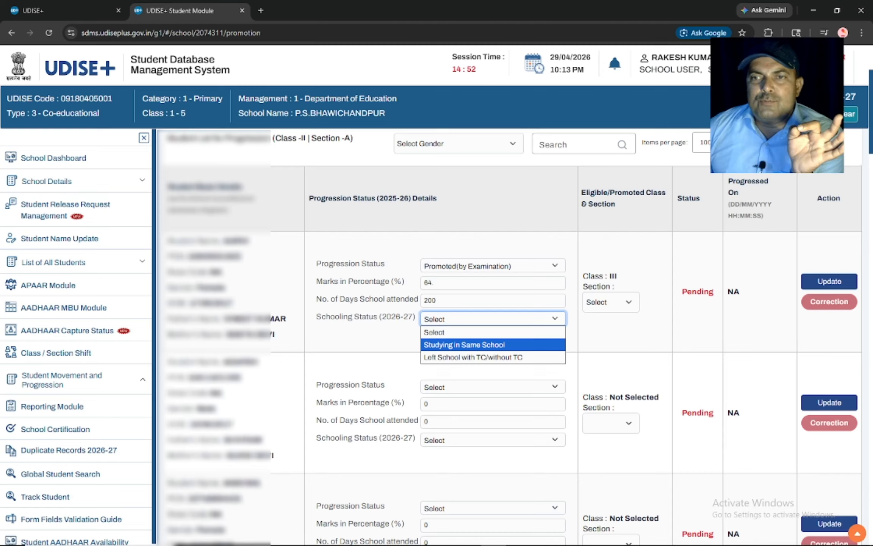
{"action": "key", "text": "Return"}
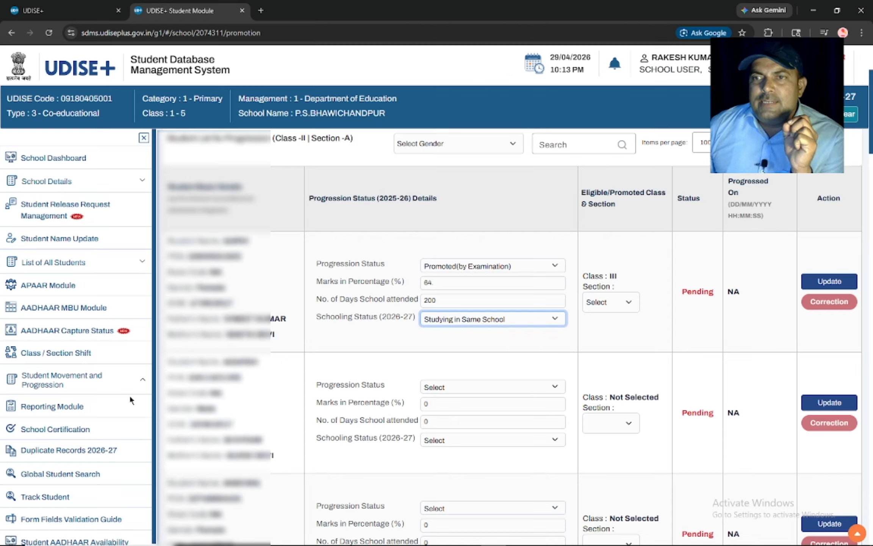
Assign the first student to Section A of Class III and try to update the progression record
{"action": "key", "text": "Tab"}
{"action": "key", "text": "alt+Down"}
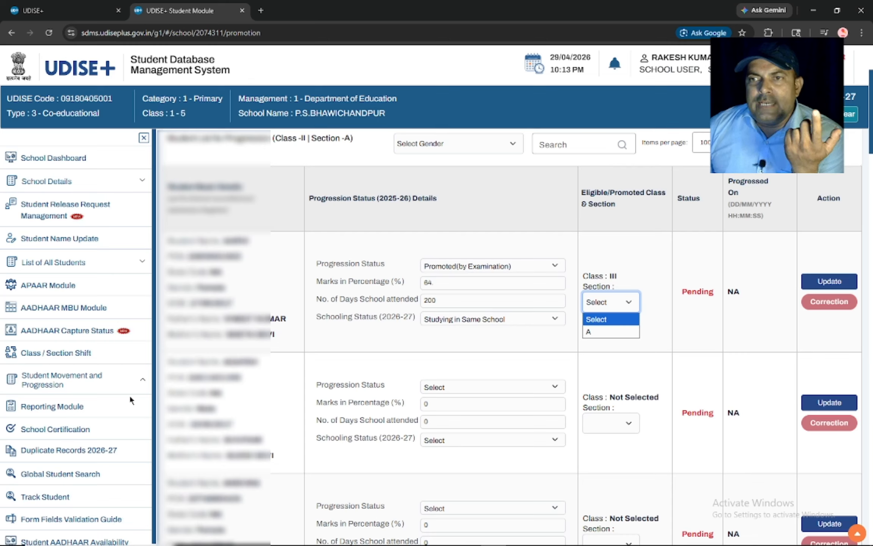
{"action": "key", "text": "Down"}
{"action": "key", "text": "Return"}
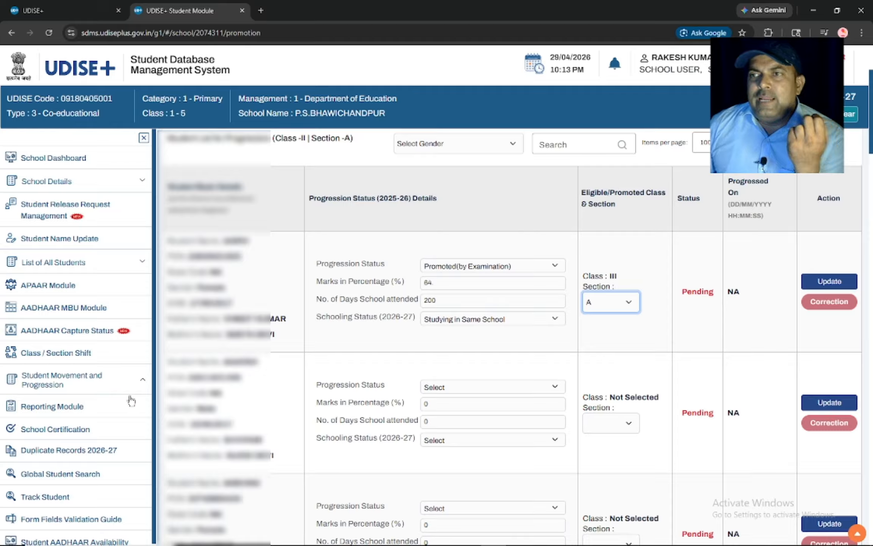
{"action": "key", "text": "Tab"}
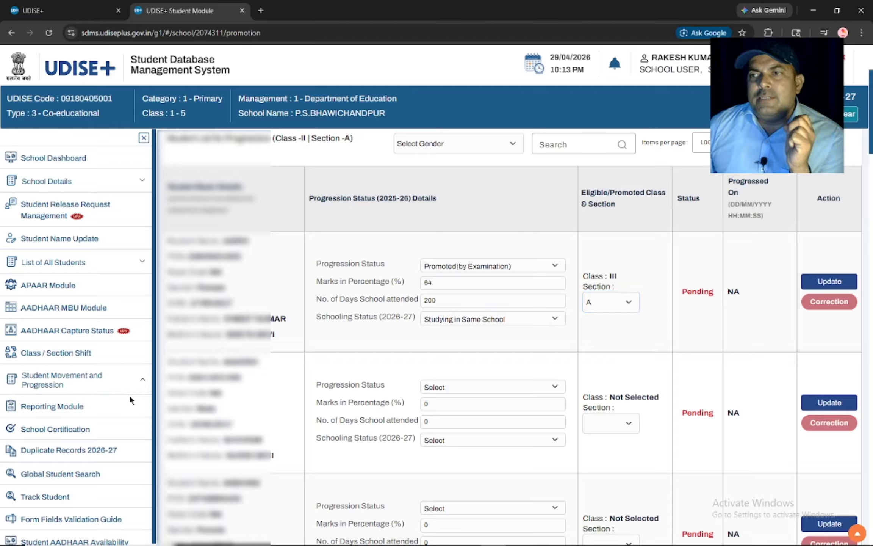
{"action": "key", "text": "Return"}
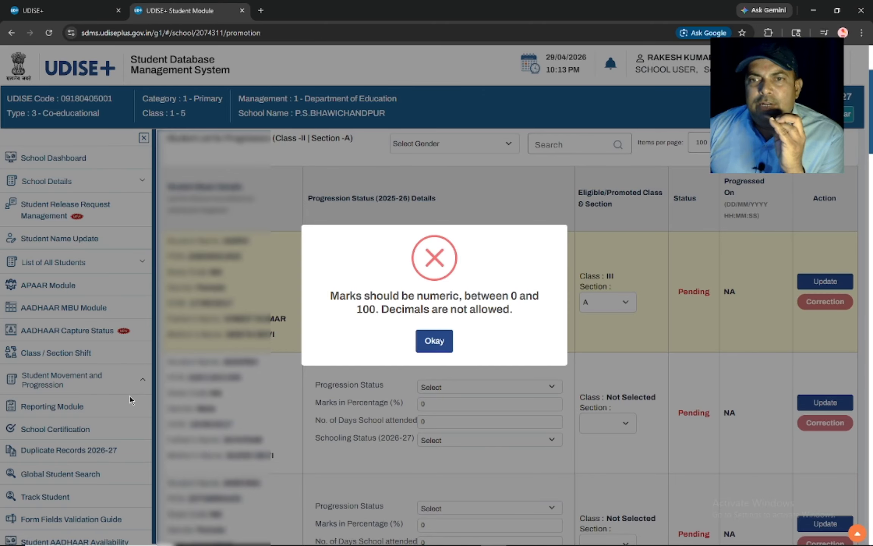
{"action": "key", "text": "Return"}
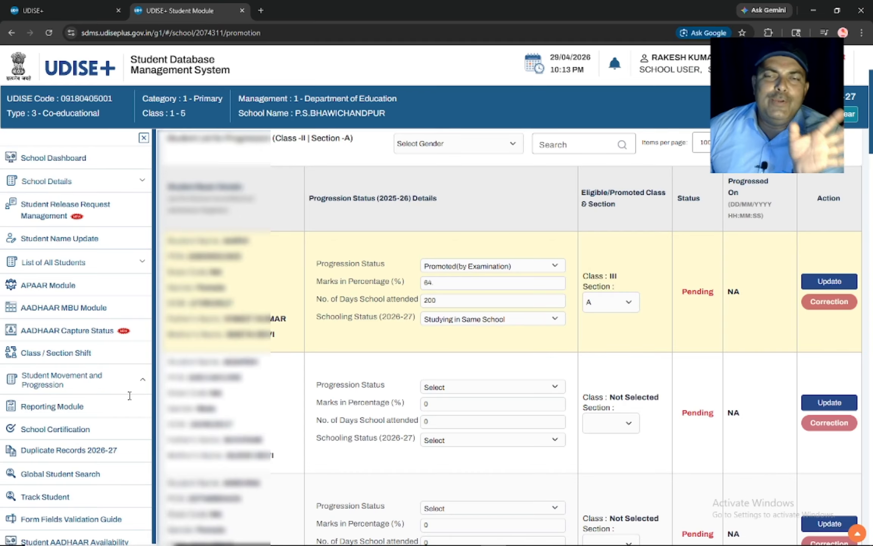
Correct the first student's marks percentage to 64 without a decimal point and update the progression record
{"action": "left_click", "coordinate": [436, 283]}
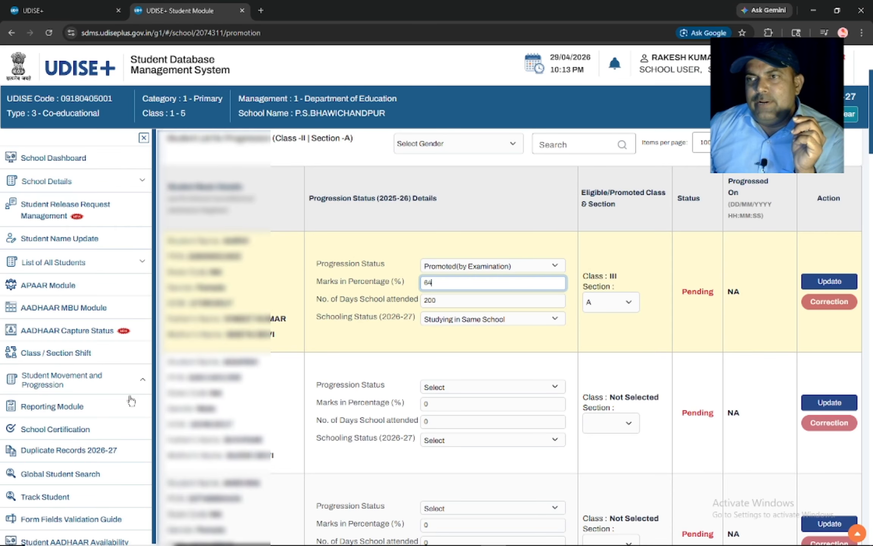
{"action": "left_click", "coordinate": [130, 397]}
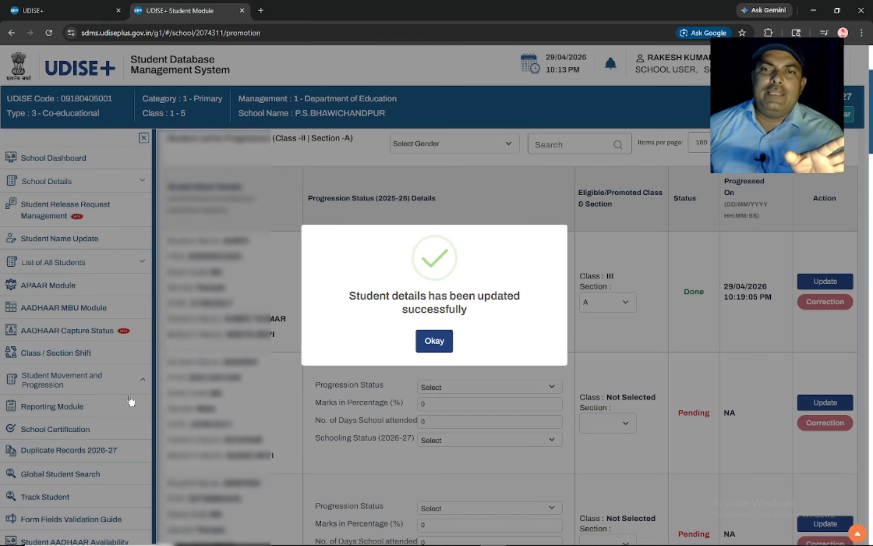
{"action": "key", "text": "Return"}
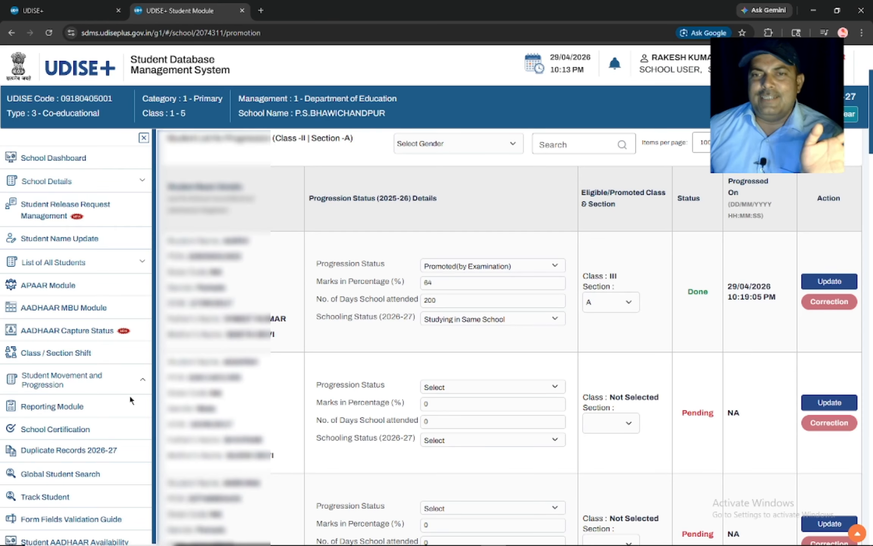
Set the second student's progression status to Promoted(by Examination) and the marks percentage to 67
{"action": "scroll", "coordinate": [130, 400], "scroll_direction": "down", "scroll_amount": 3}
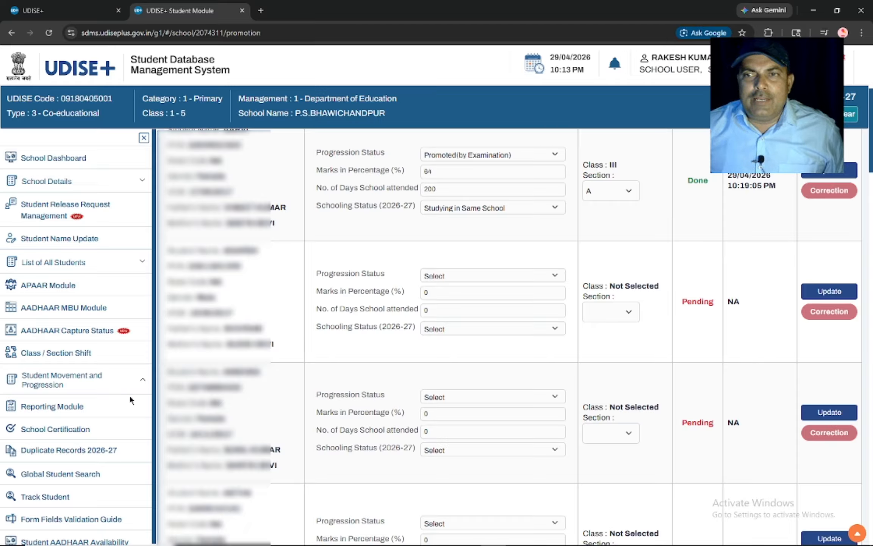
{"action": "left_click", "coordinate": [493, 275]}
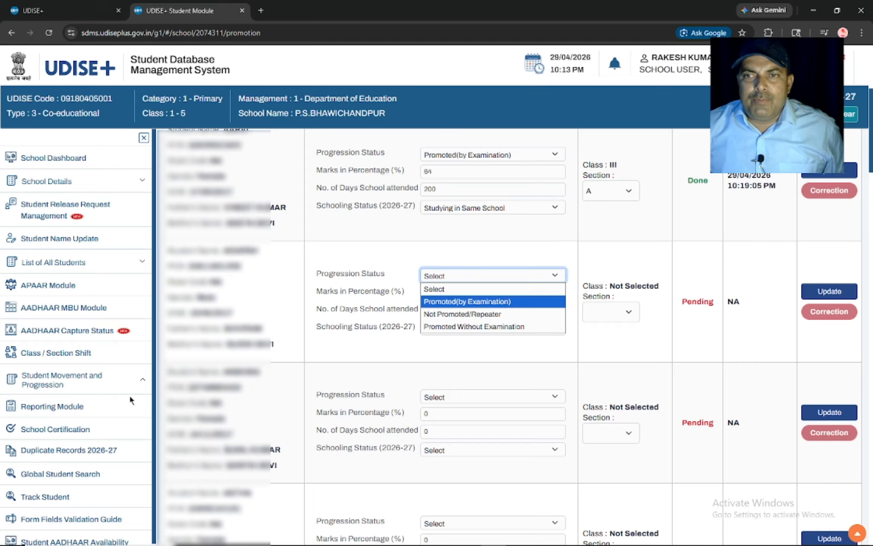
{"action": "key", "text": "Return"}
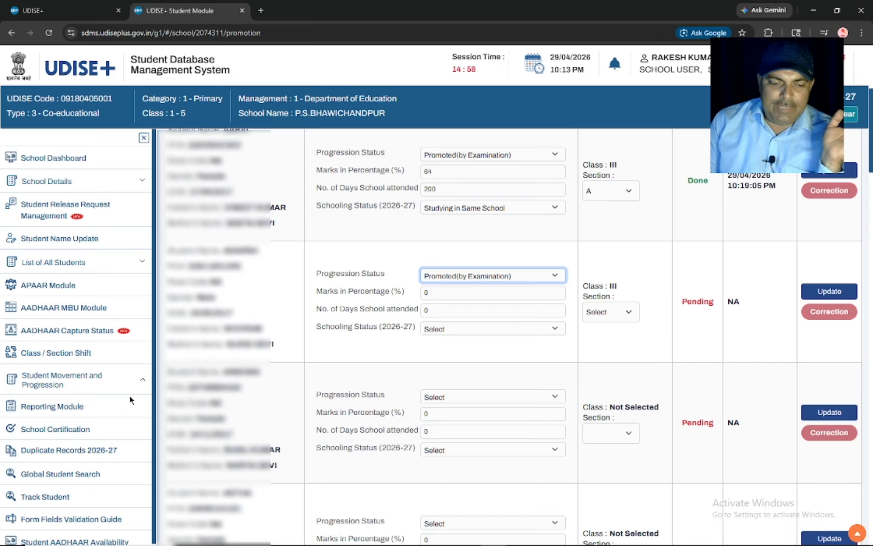
{"action": "key", "text": "Tab"}
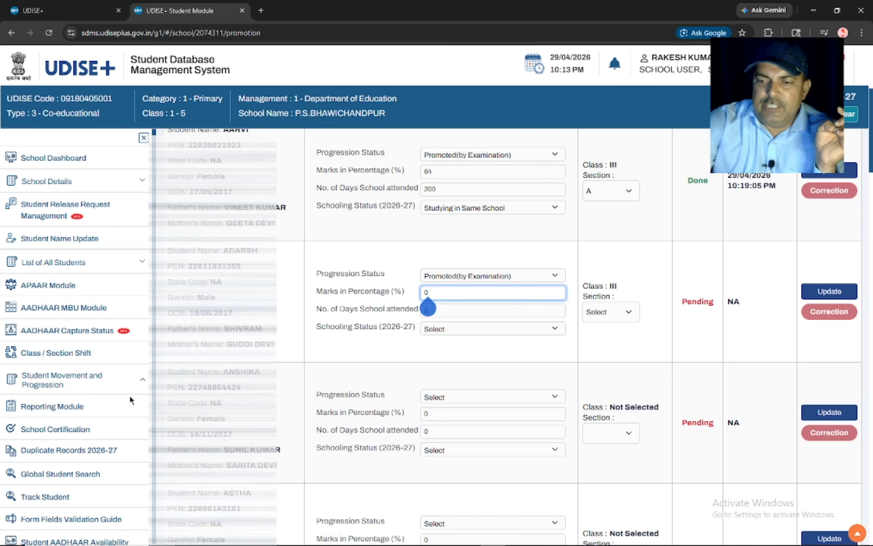
{"action": "key", "text": "BackSpace"}
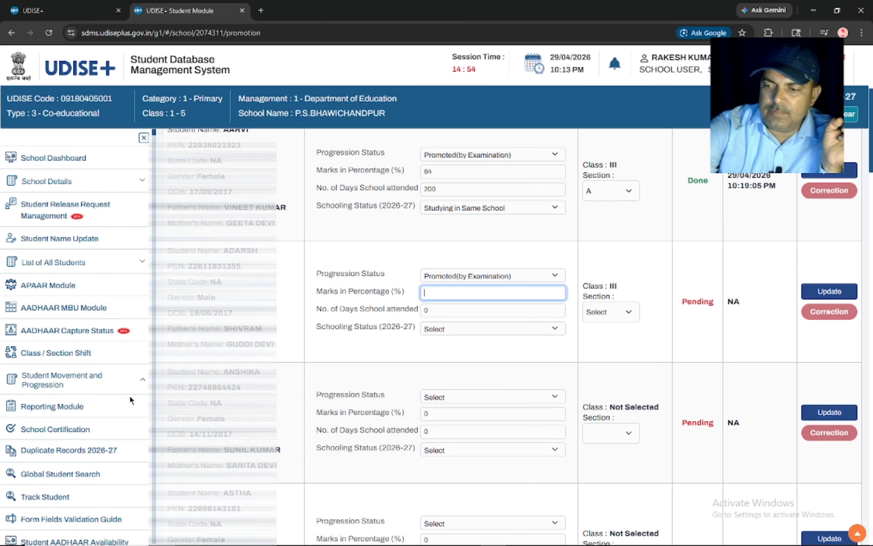
{"action": "type", "text": "67"}
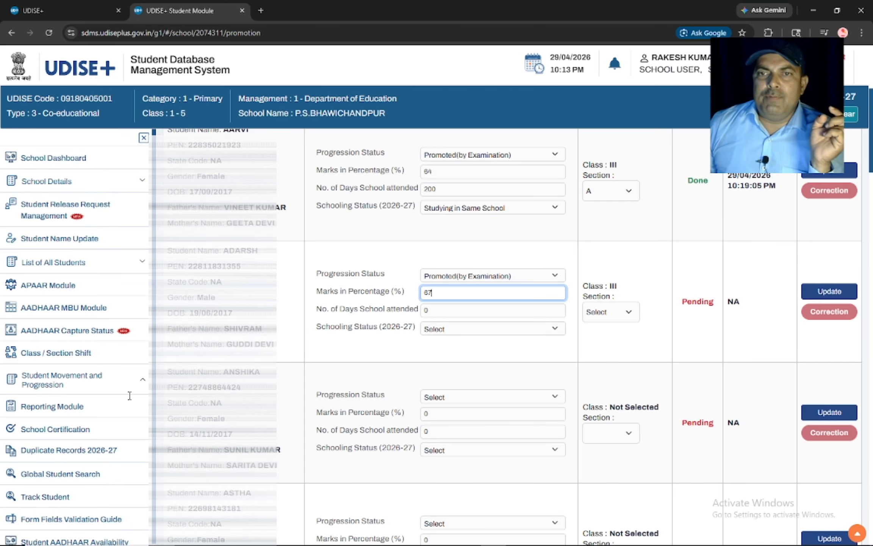
Set the second student's days attended to 194 and the 2026-27 schooling status to Studying in Same School
{"action": "left_click", "coordinate": [429, 310]}
{"action": "key", "text": "BackSpace"}
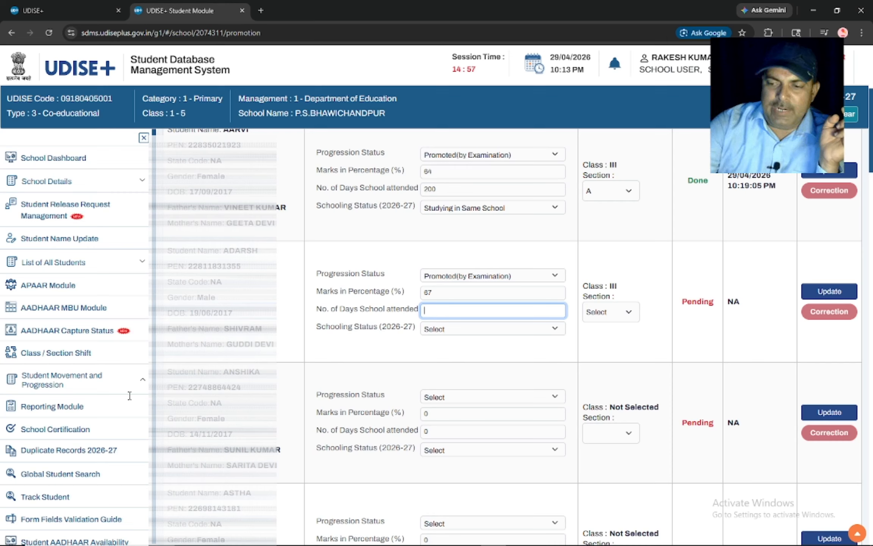
{"action": "type", "text": "194"}
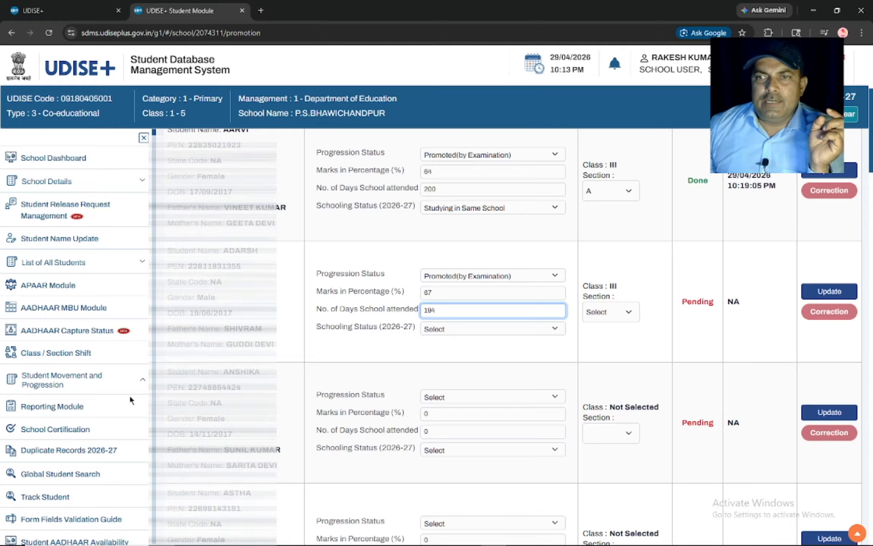
{"action": "key", "text": "Tab"}
{"action": "key", "text": "alt+Down"}
{"action": "key", "text": "Down"}
{"action": "key", "text": "Return"}
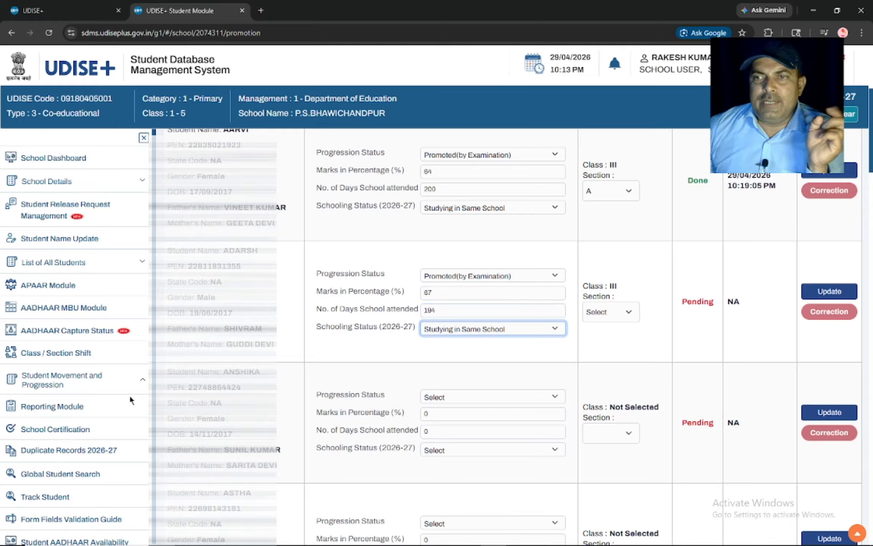
Assign the second student to Section A of Class III and update the progression record
{"action": "key", "text": "Tab"}
{"action": "key", "text": "alt+Down"}
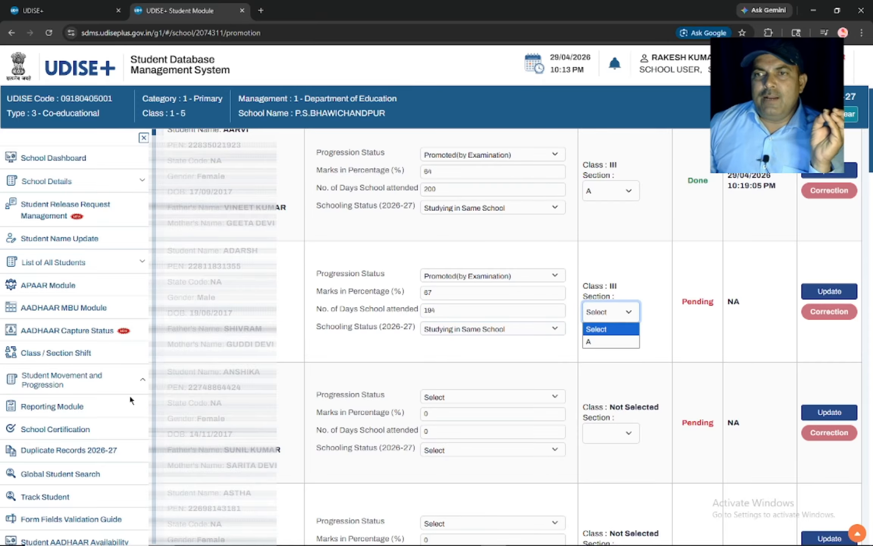
{"action": "key", "text": "Down"}
{"action": "key", "text": "Return"}
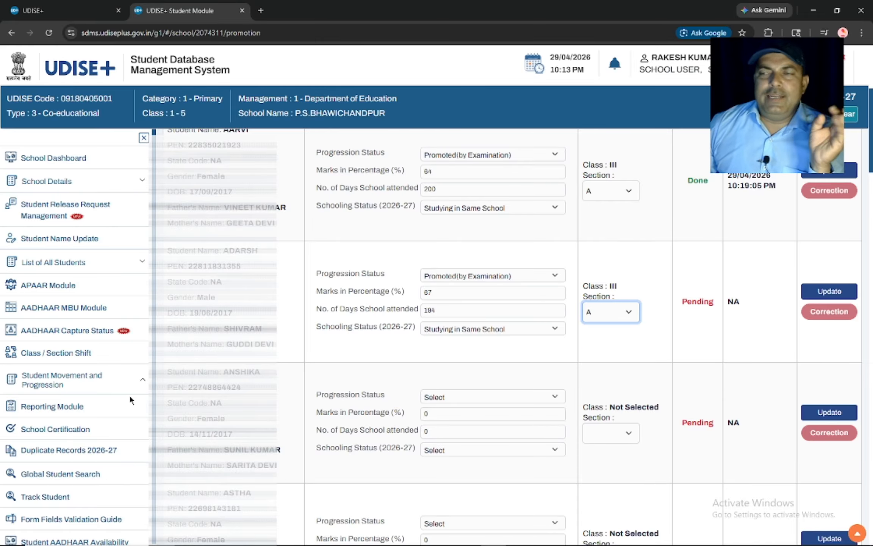
{"action": "key", "text": "Tab"}
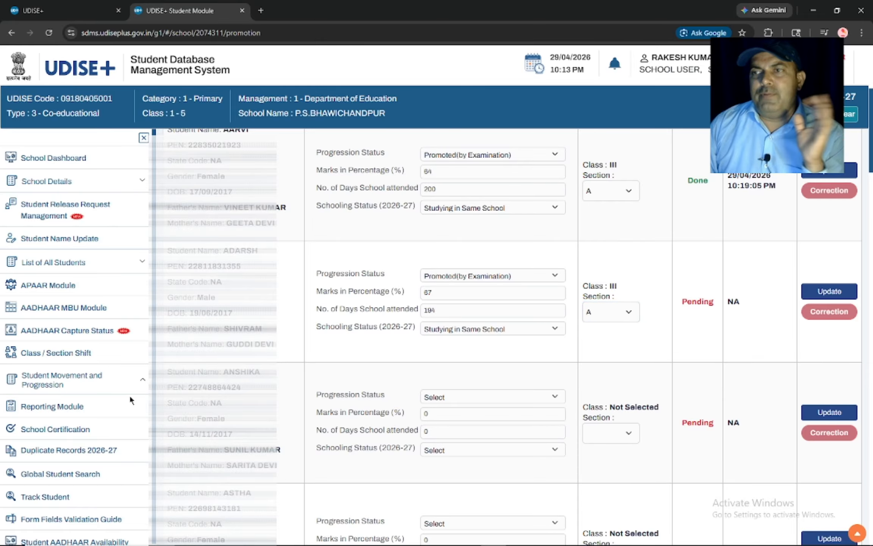
{"action": "key", "text": "Return"}
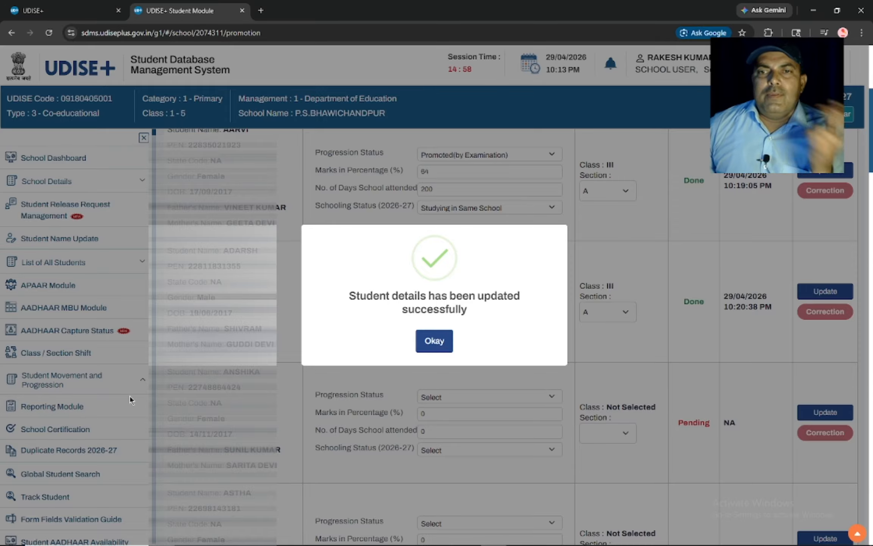
{"action": "key", "text": "Return"}
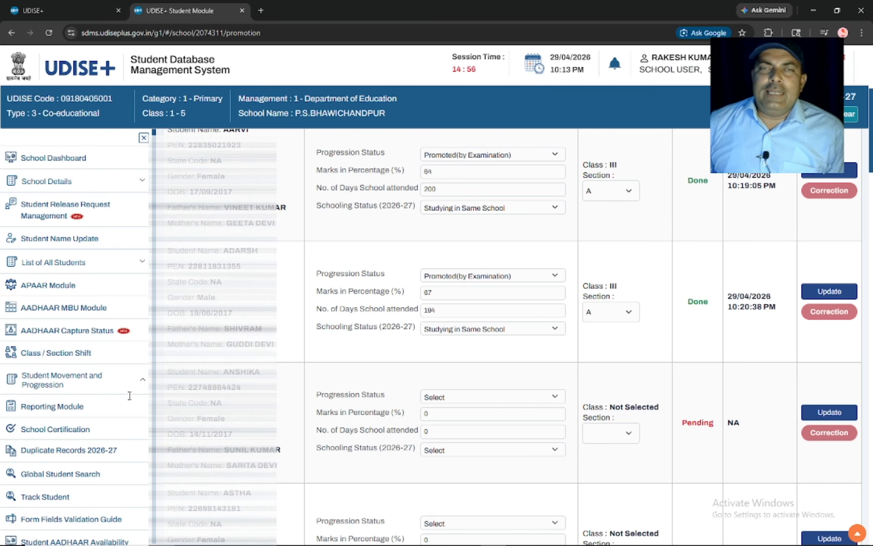
Review the progression entries and statuses of all students in the Class II, Section A list
{"action": "scroll", "coordinate": [130, 398], "scroll_direction": "down", "scroll_amount": 10}
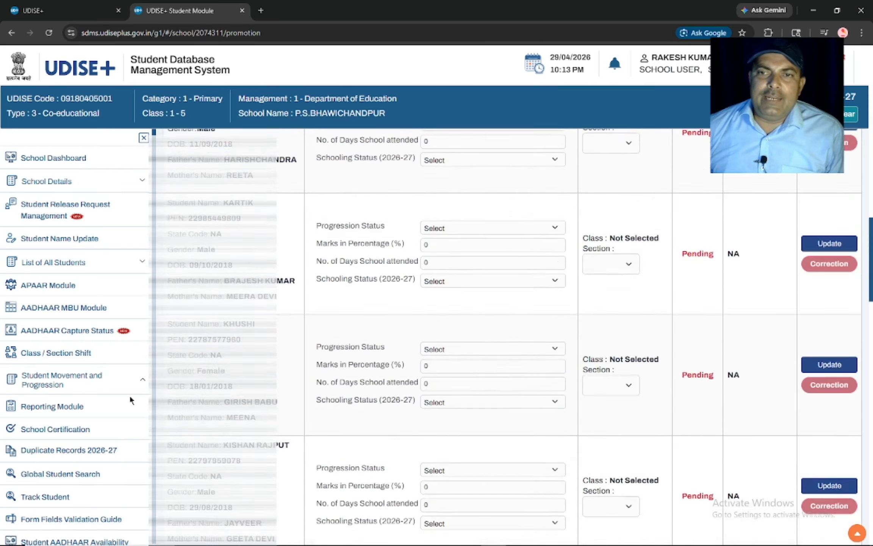
{"action": "scroll", "coordinate": [130, 400], "scroll_direction": "down", "scroll_amount": 10}
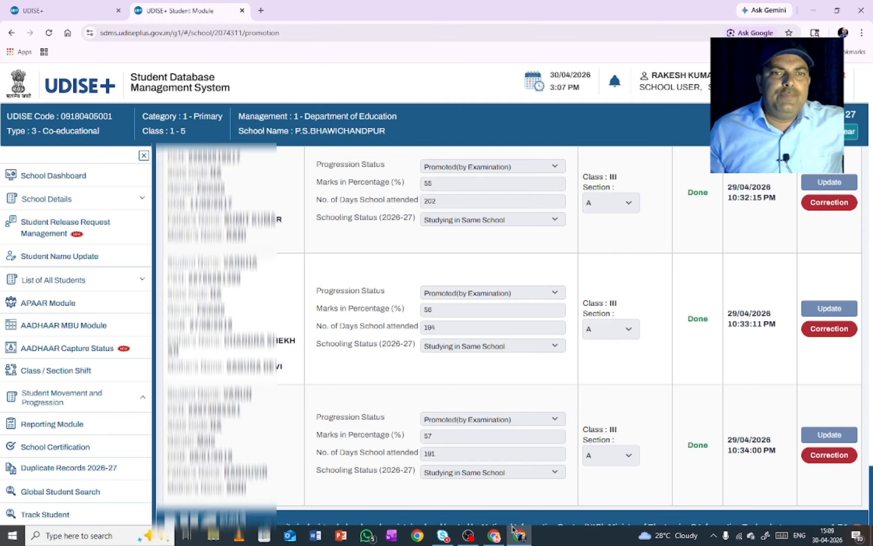
{"action": "scroll", "coordinate": [319, 246], "scroll_direction": "up", "scroll_amount": 5}
{"action": "scroll", "coordinate": [320, 247], "scroll_direction": "up", "scroll_amount": 10}
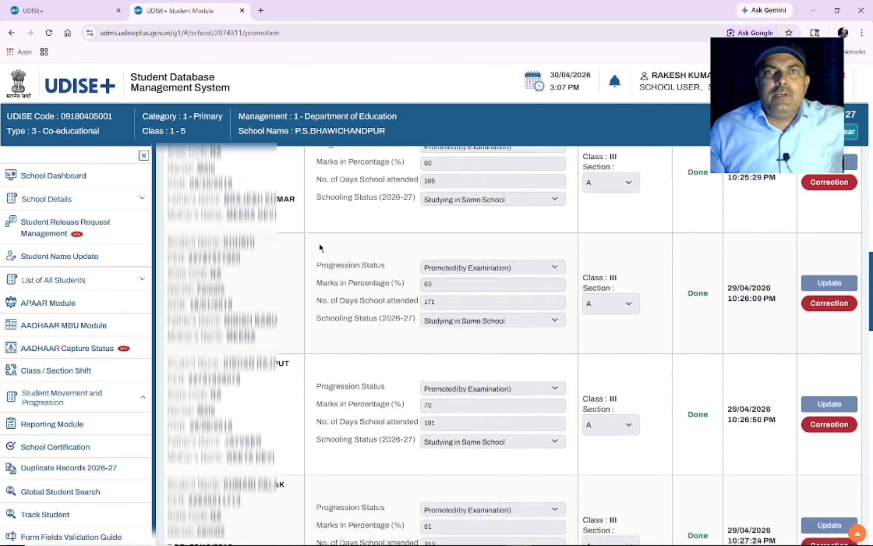
{"action": "scroll", "coordinate": [319, 247], "scroll_direction": "up", "scroll_amount": 3}
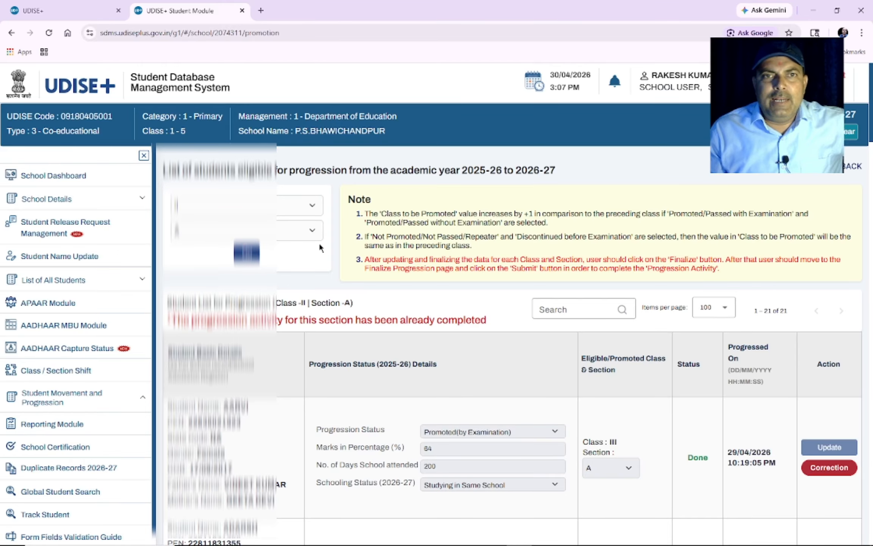
Load the student progression list for Class V, Section A
{"action": "left_click", "coordinate": [312, 205]}
{"action": "left_click", "coordinate": [247, 285]}
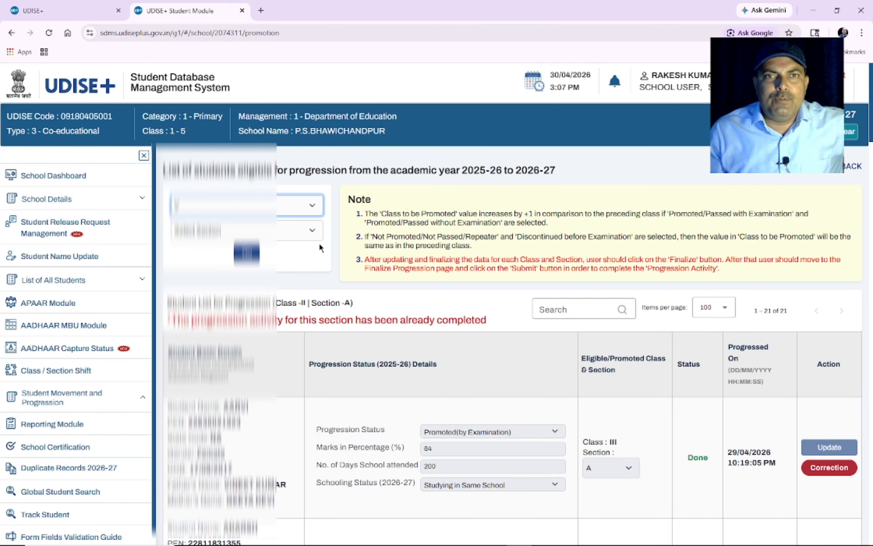
{"action": "left_click", "coordinate": [246, 230]}
{"action": "left_click", "coordinate": [247, 261]}
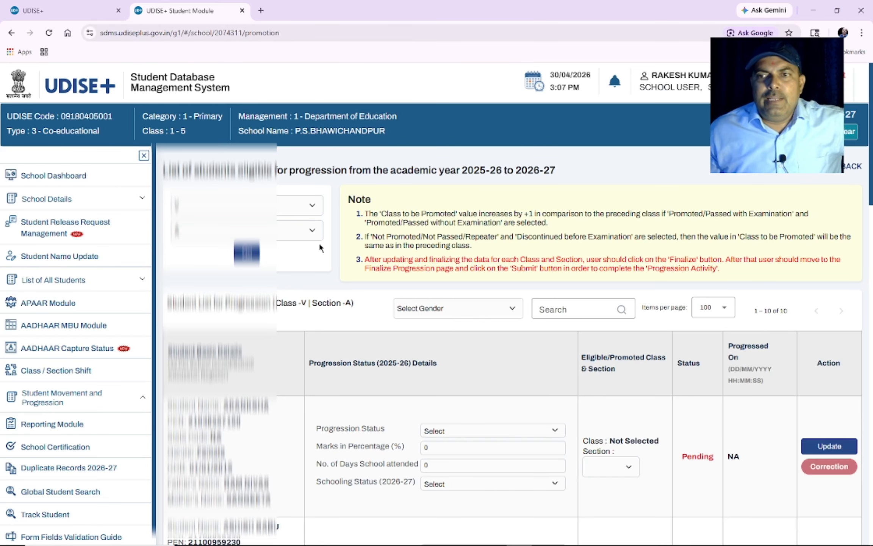
Set the first student's progression status to Promoted(by Examination) and the marks percentage to 73
{"action": "scroll", "coordinate": [319, 243], "scroll_direction": "down", "scroll_amount": 4}
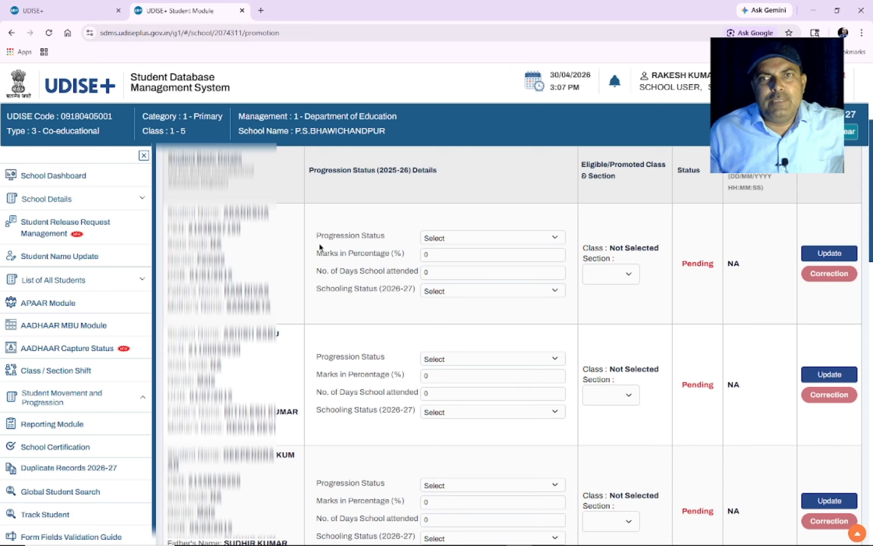
{"action": "left_click", "coordinate": [493, 238]}
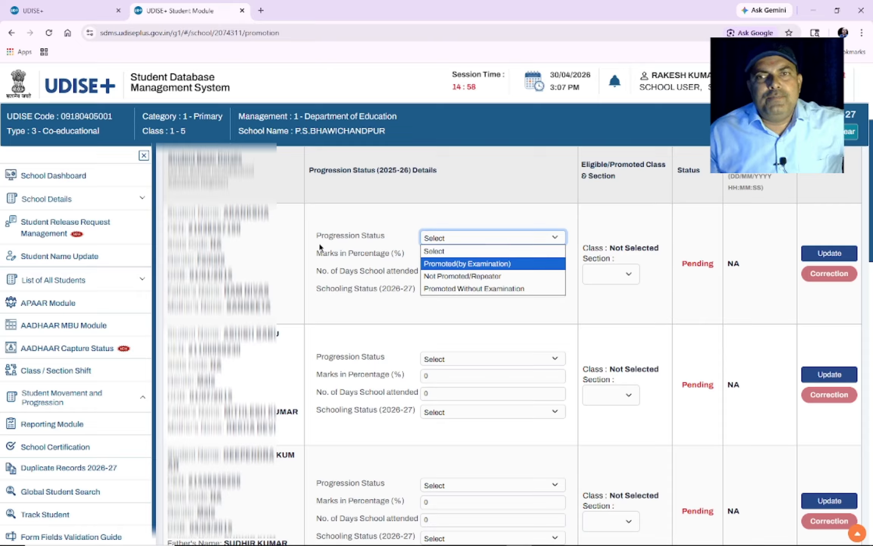
{"action": "key", "text": "Down"}
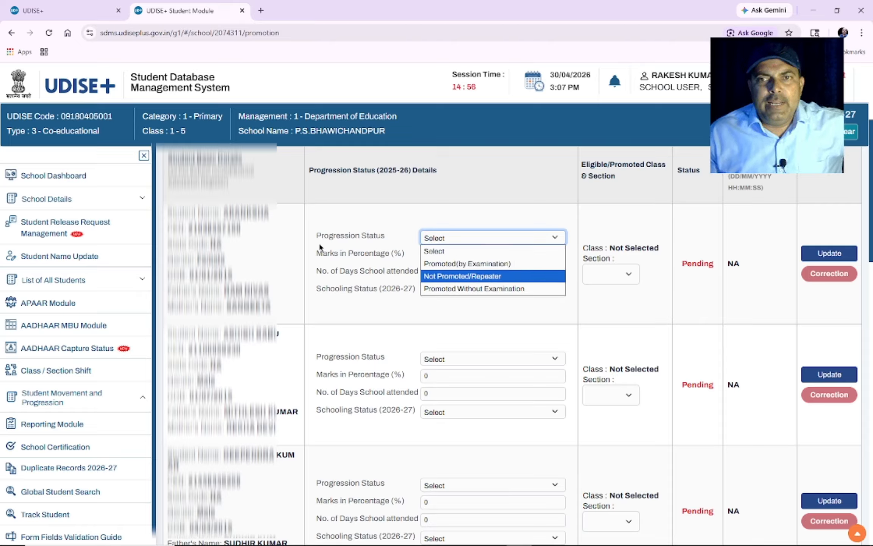
{"action": "key", "text": "Down"}
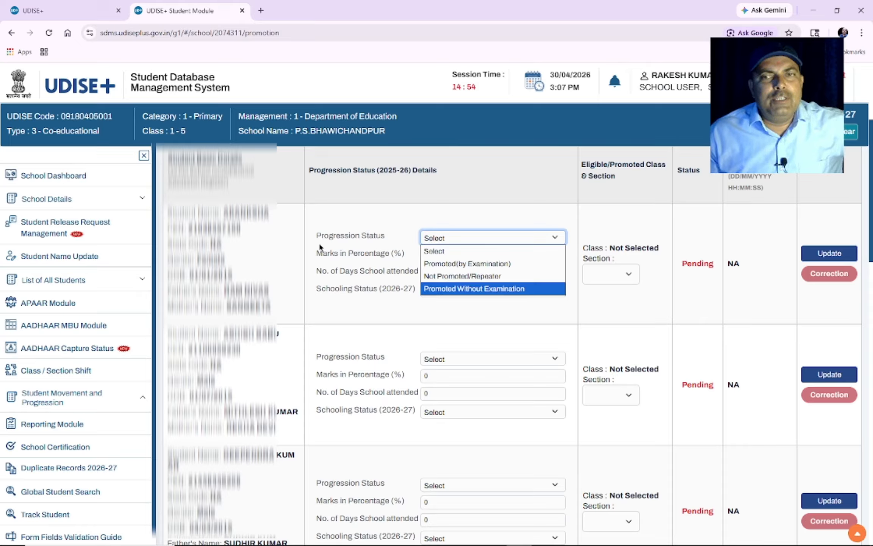
{"action": "key", "text": "Up"}
{"action": "key", "text": "Up"}
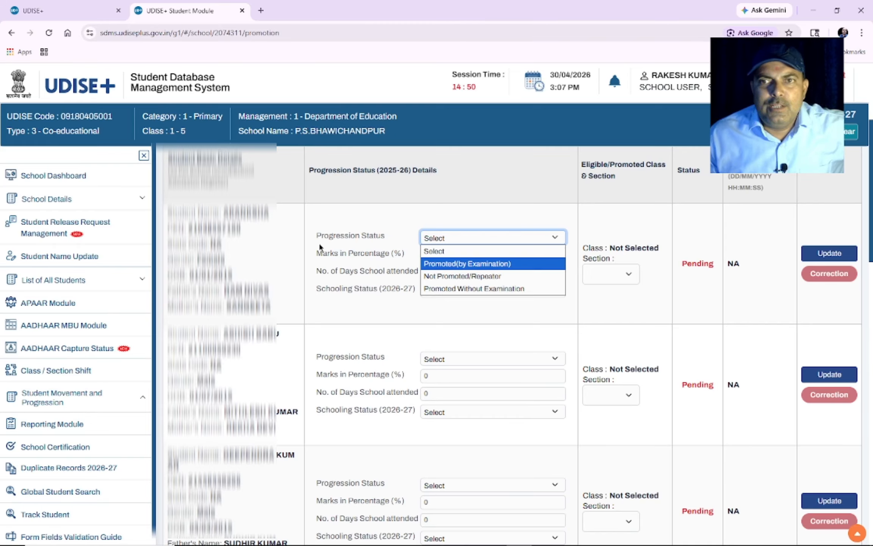
{"action": "key", "text": "Return"}
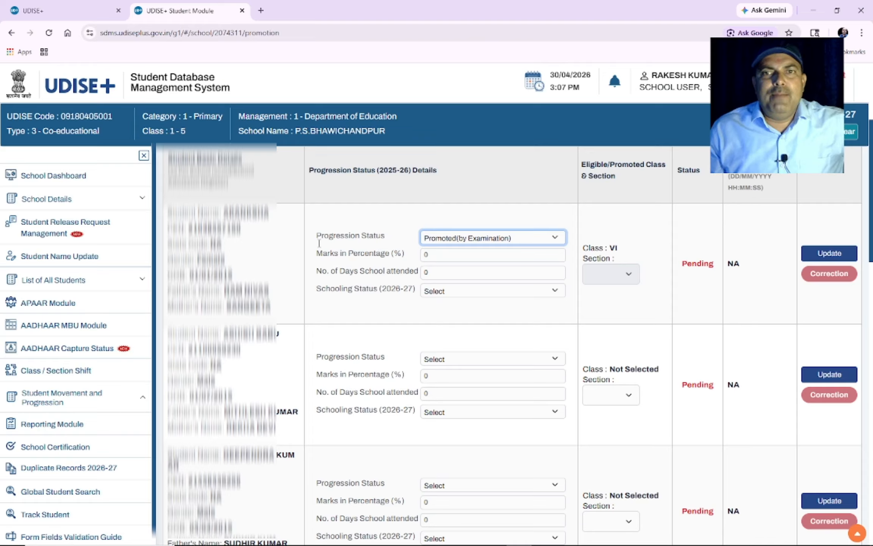
{"action": "left_click", "coordinate": [493, 254]}
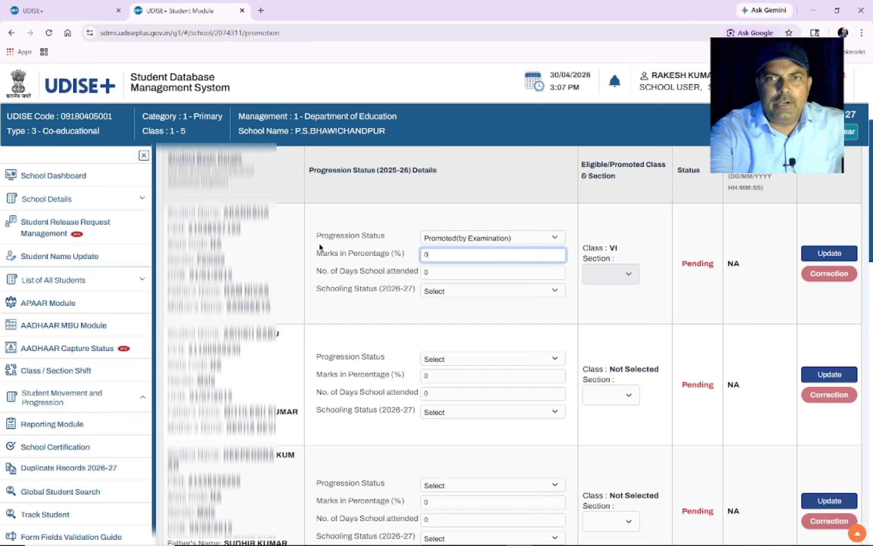
{"action": "key", "text": "BackSpace"}
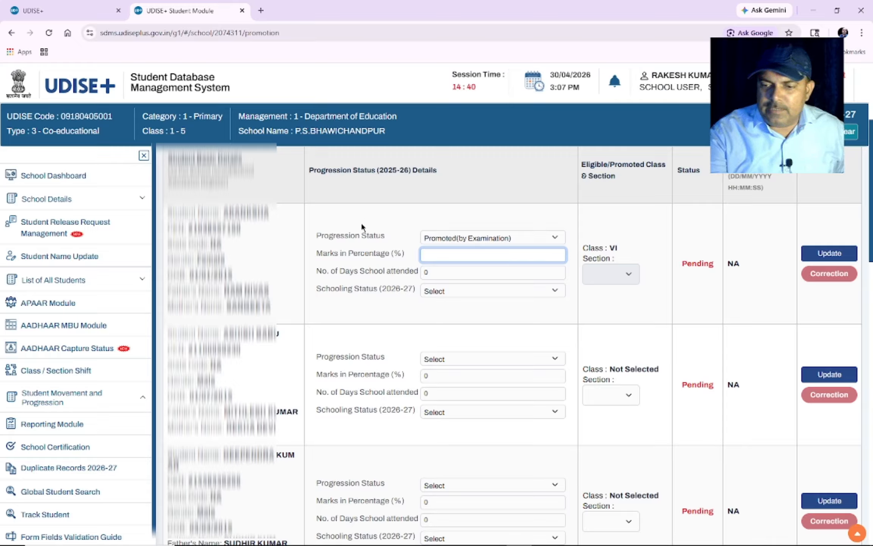
{"action": "type", "text": "73"}
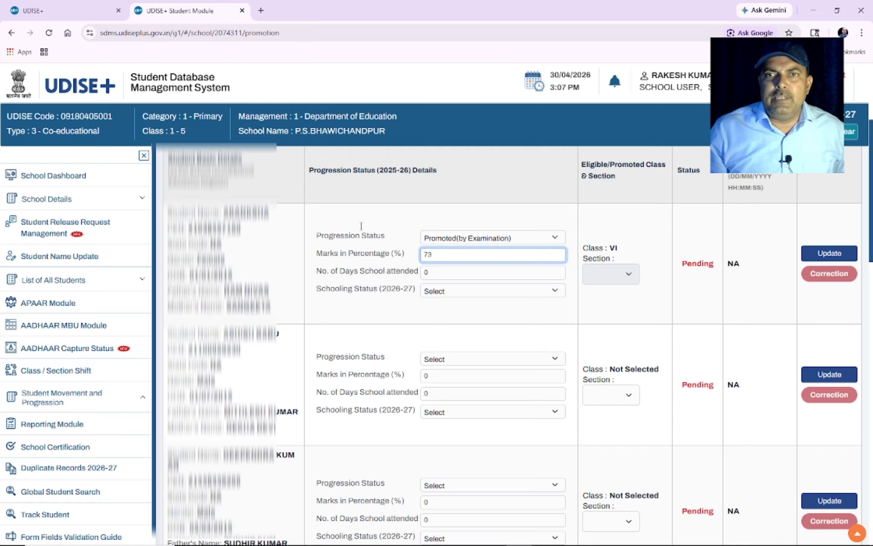
Set the first student's number of days attended to 213
{"action": "left_click", "coordinate": [432, 273]}
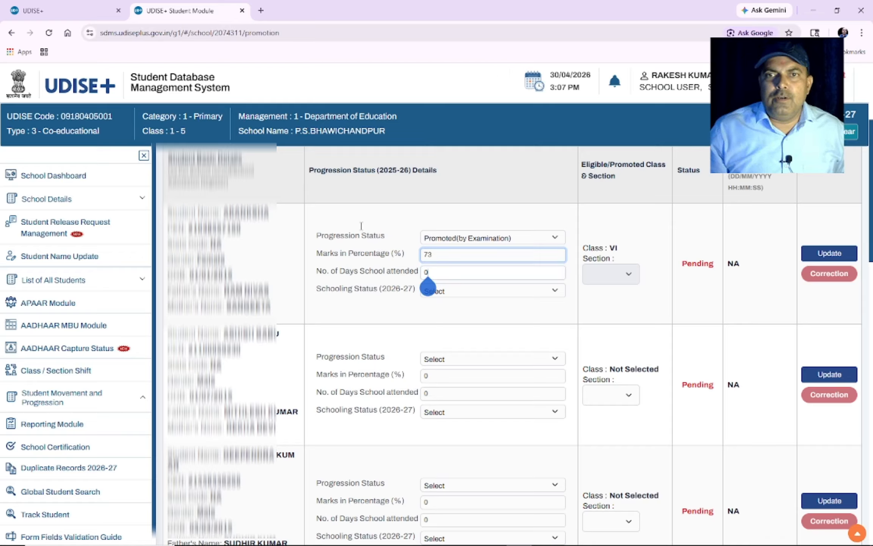
{"action": "key", "text": "BackSpace"}
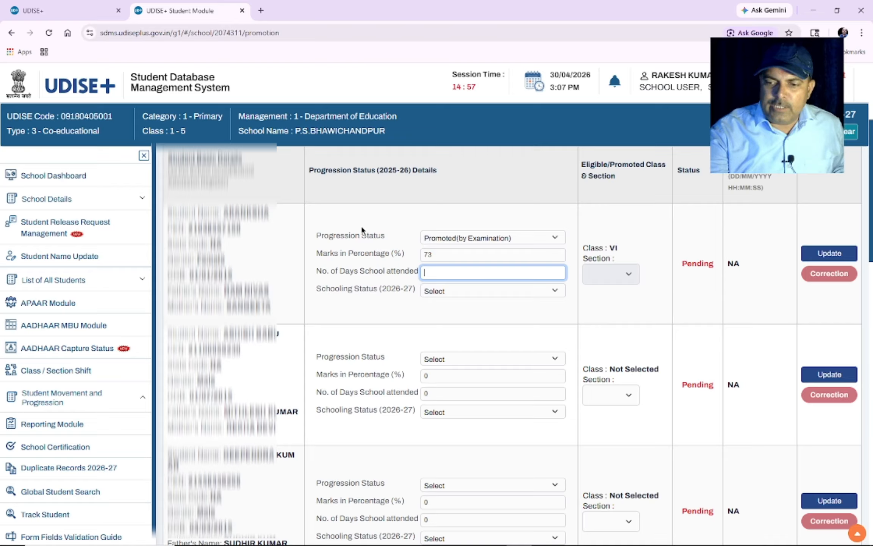
{"action": "type", "text": "234"}
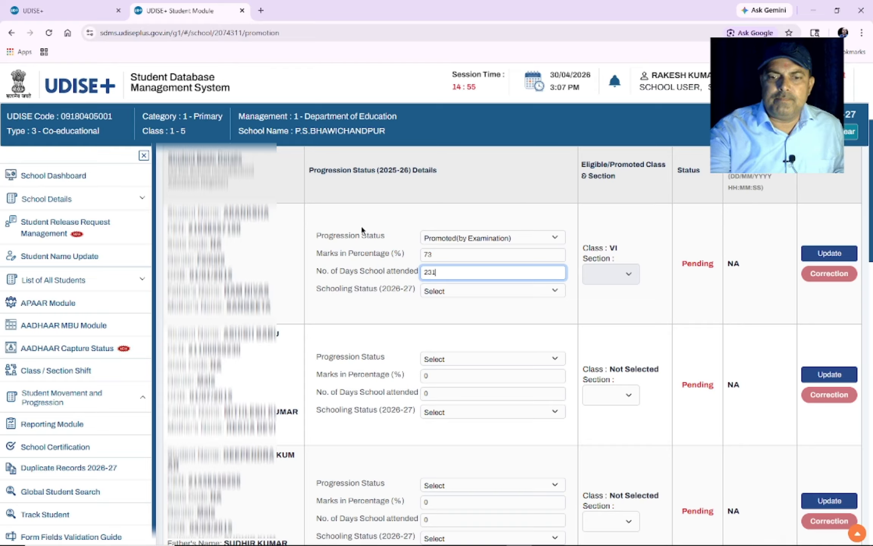
{"action": "key", "text": "BackSpace"}
{"action": "key", "text": "BackSpace"}
{"action": "type", "text": "13"}
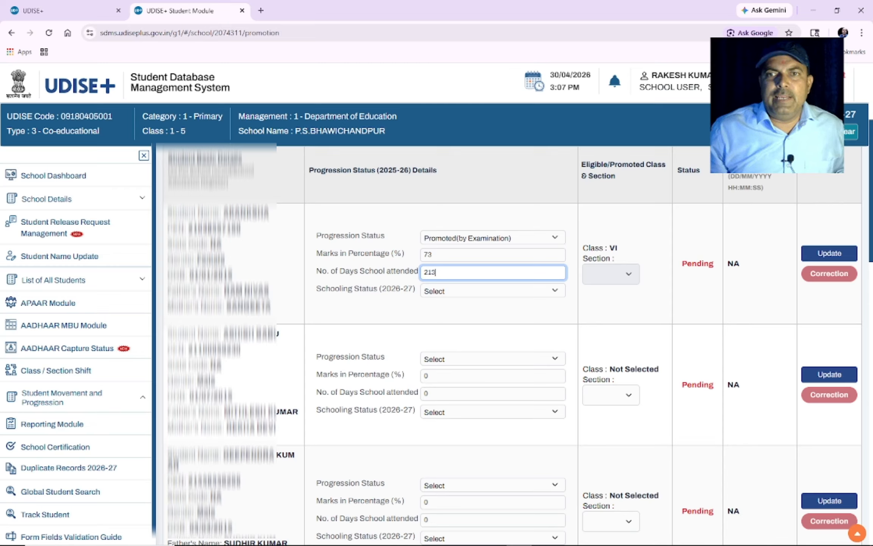
Set the first student's 2026-27 schooling status to Left School with TC/without TC and update the progression record
{"action": "key", "text": "Tab"}
{"action": "key", "text": "space"}
{"action": "key", "text": "Down"}
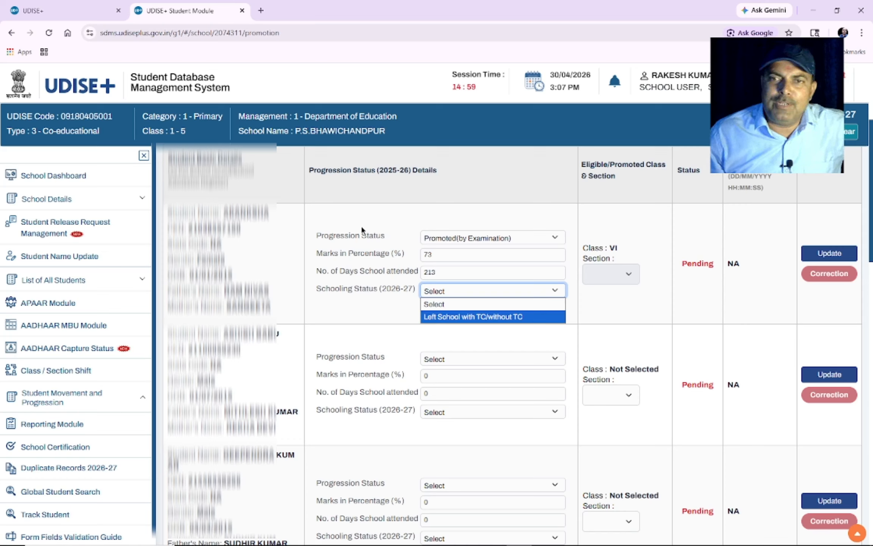
{"action": "key", "text": "Return"}
{"action": "left_click", "coordinate": [361, 227]}
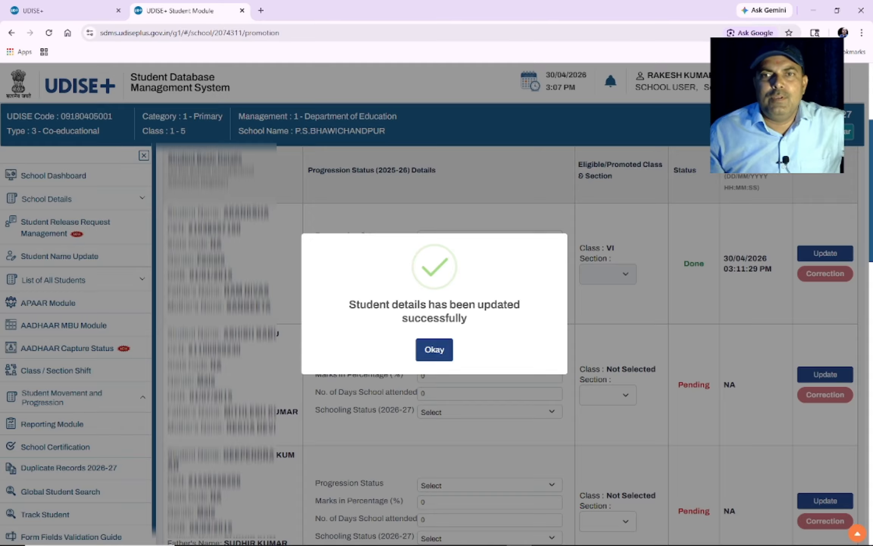
{"action": "key", "text": "Return"}
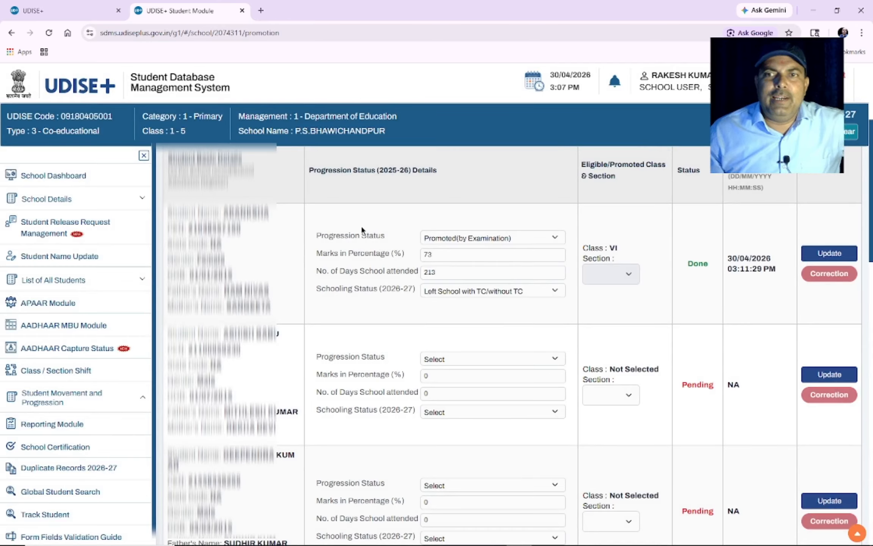
Fill in the second student's progression with Promoted(by Examination), 60 percent marks, 216 days attended and Left School with TC/without TC
{"action": "key", "text": "Tab"}
{"action": "key", "text": "space"}
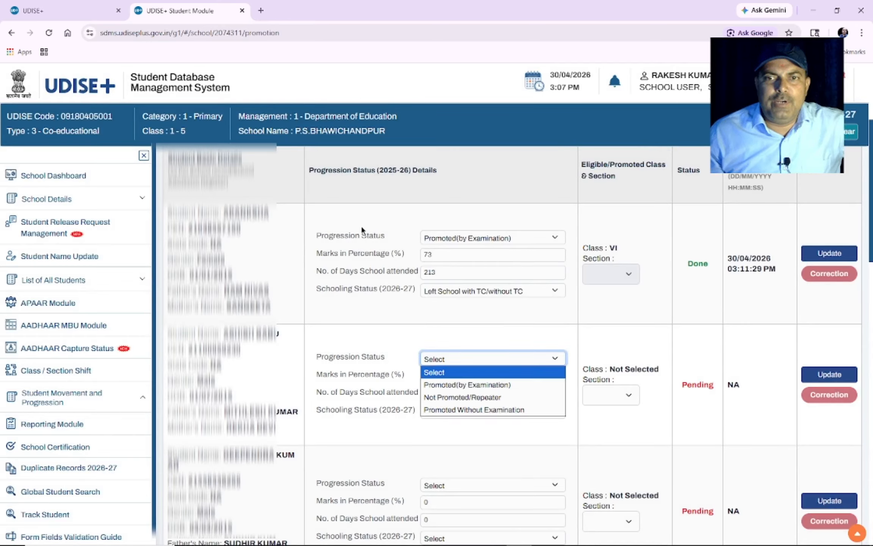
{"action": "key", "text": "Down"}
{"action": "key", "text": "Return"}
{"action": "key", "text": "Tab"}
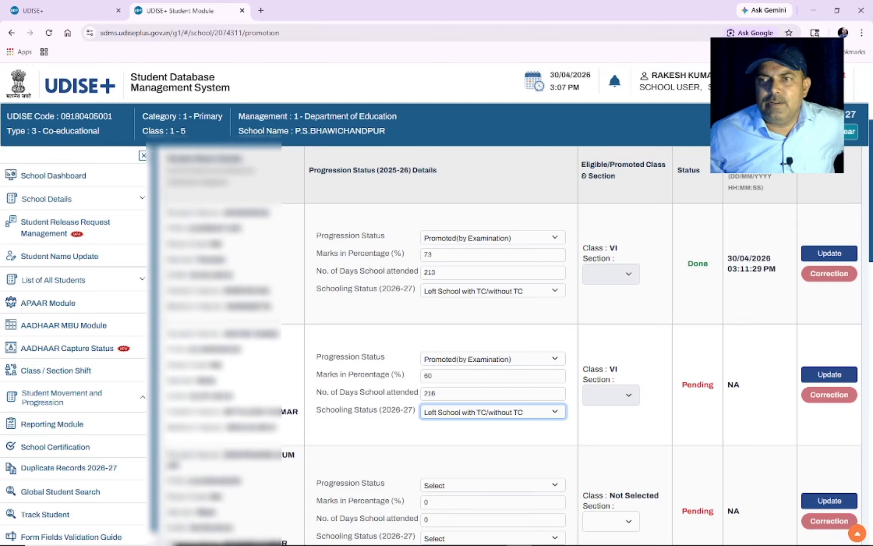
Update the second Class V student's progression record and go to the end of the student list
{"action": "left_click", "coordinate": [362, 227]}
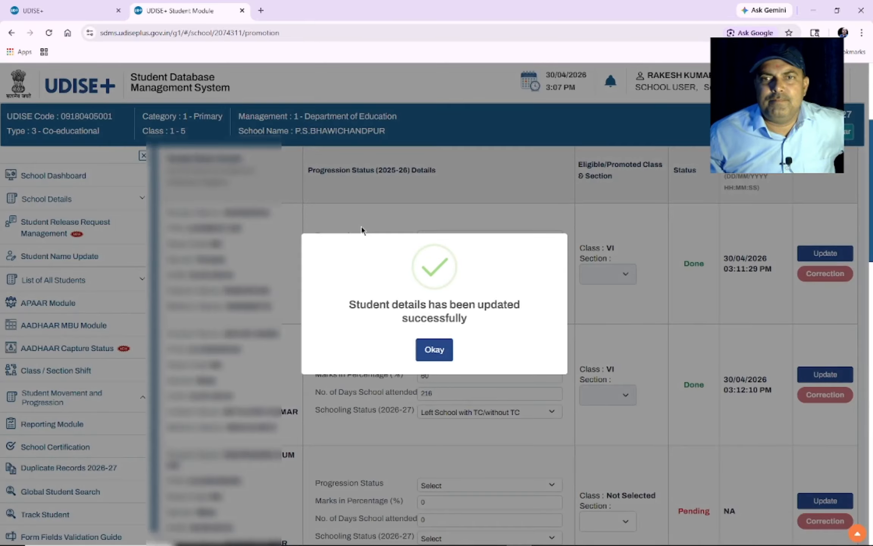
{"action": "left_click", "coordinate": [362, 227]}
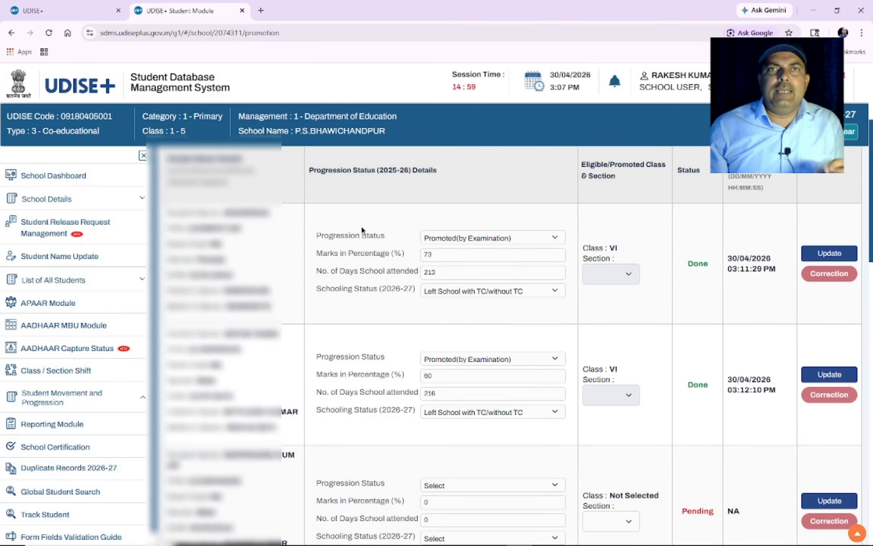
{"action": "scroll", "coordinate": [362, 228], "scroll_direction": "down", "scroll_amount": 8}
{"action": "scroll", "coordinate": [362, 230], "scroll_direction": "down", "scroll_amount": 1}
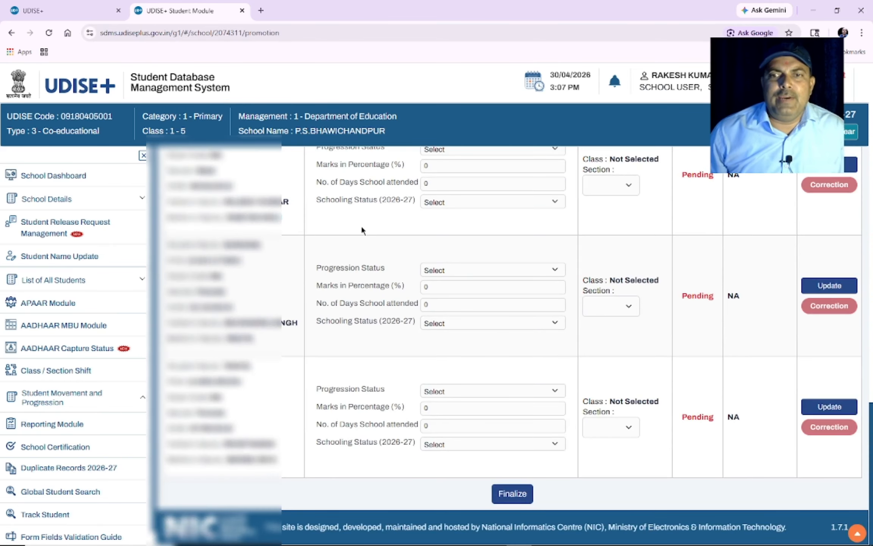